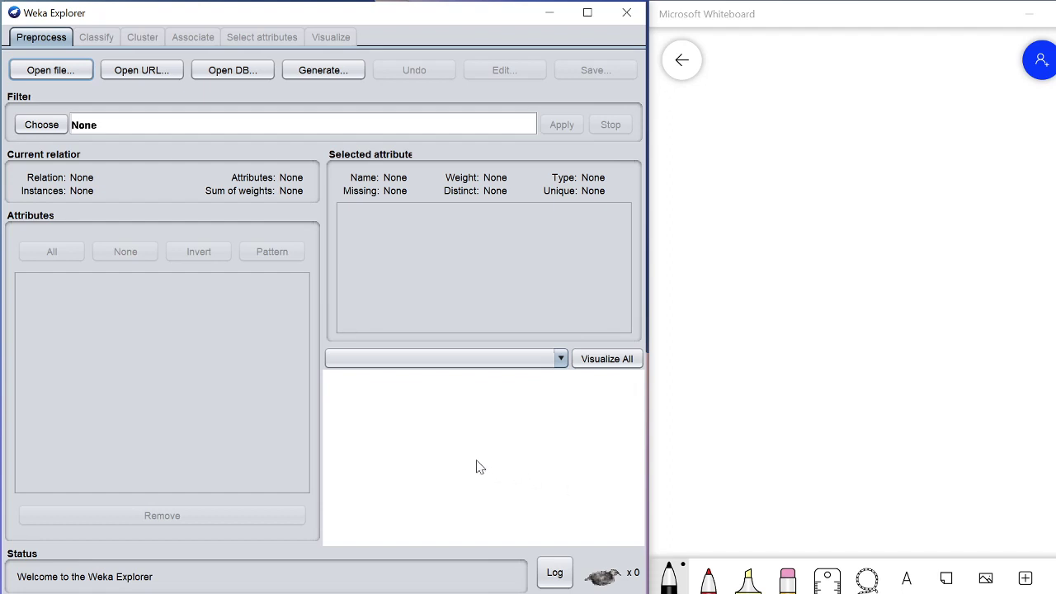
# Step: Load the weather.nominal.arff dataset, and review its instances and the play attribute
pyautogui.click(67, 74)
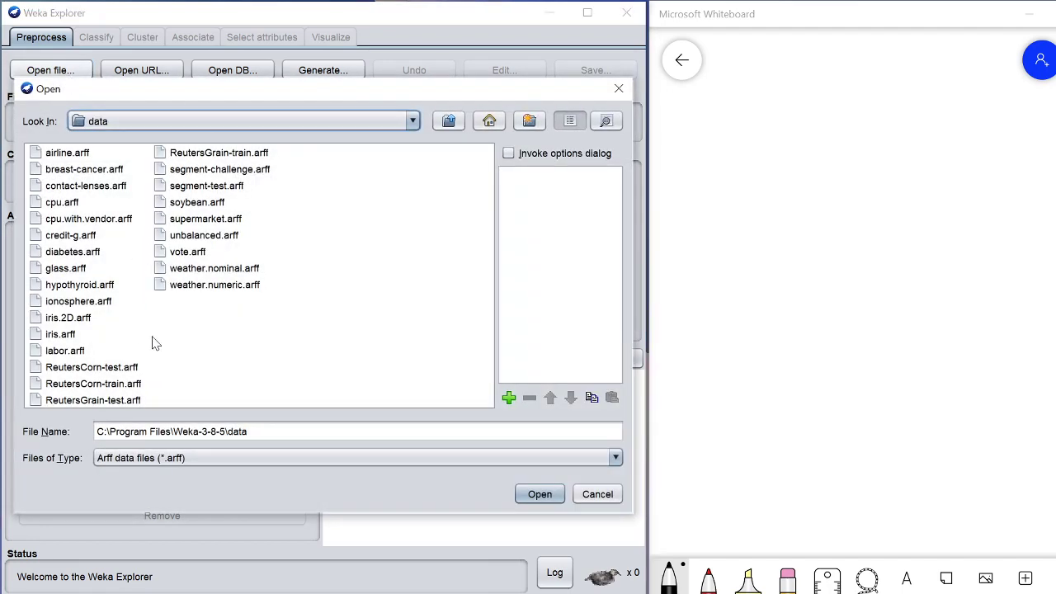
pyautogui.doubleClick(202, 268)
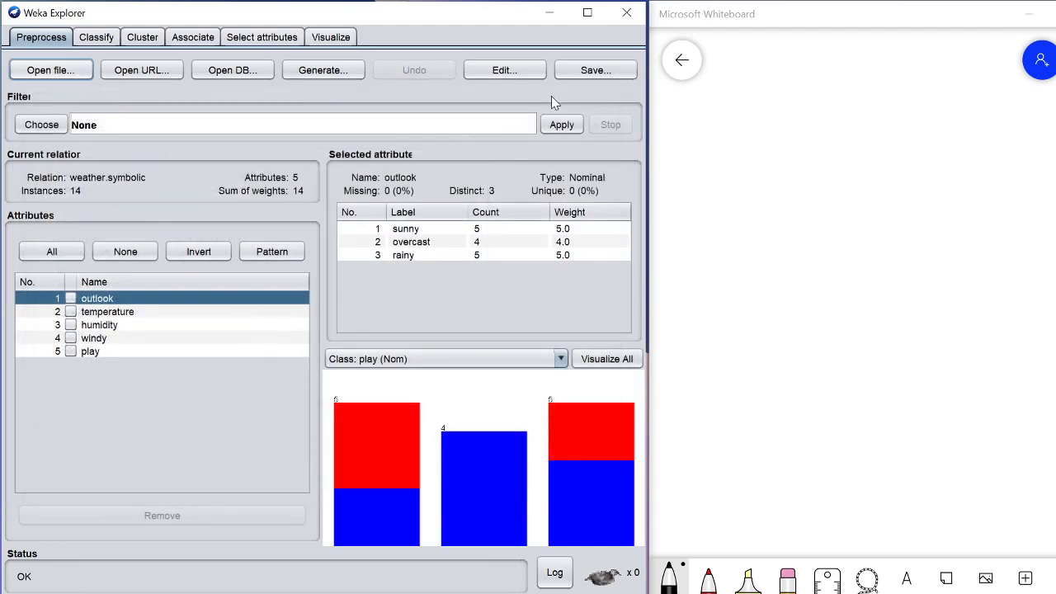
pyautogui.click(520, 72)
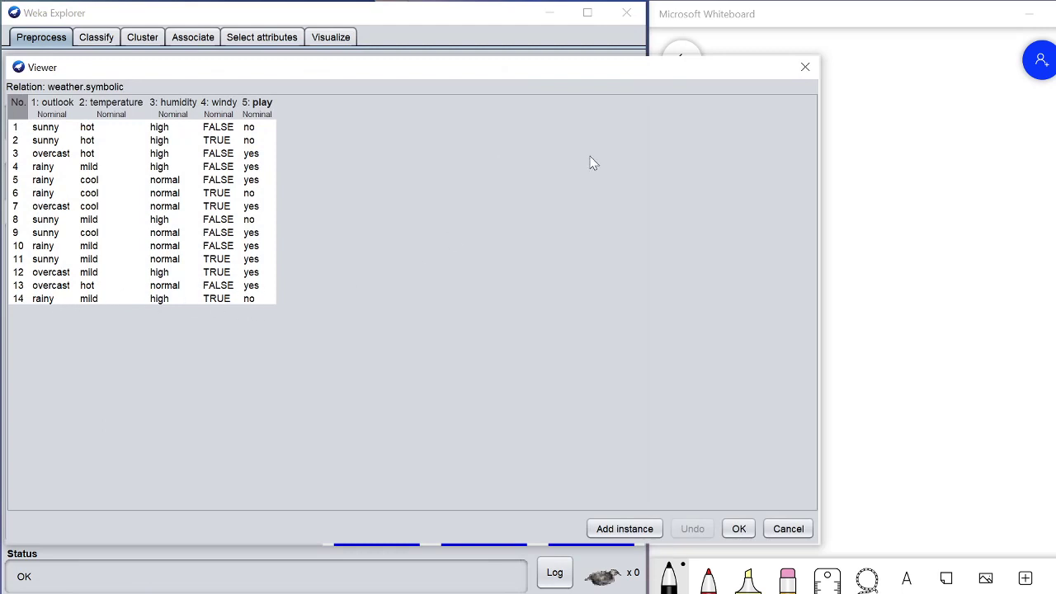
pyautogui.click(804, 70)
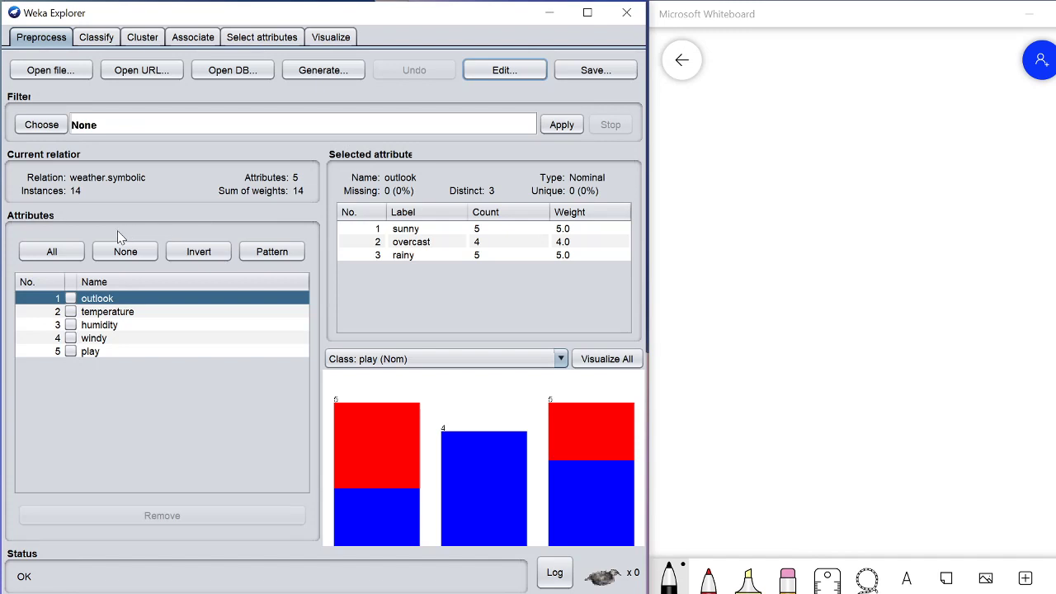
pyautogui.click(88, 354)
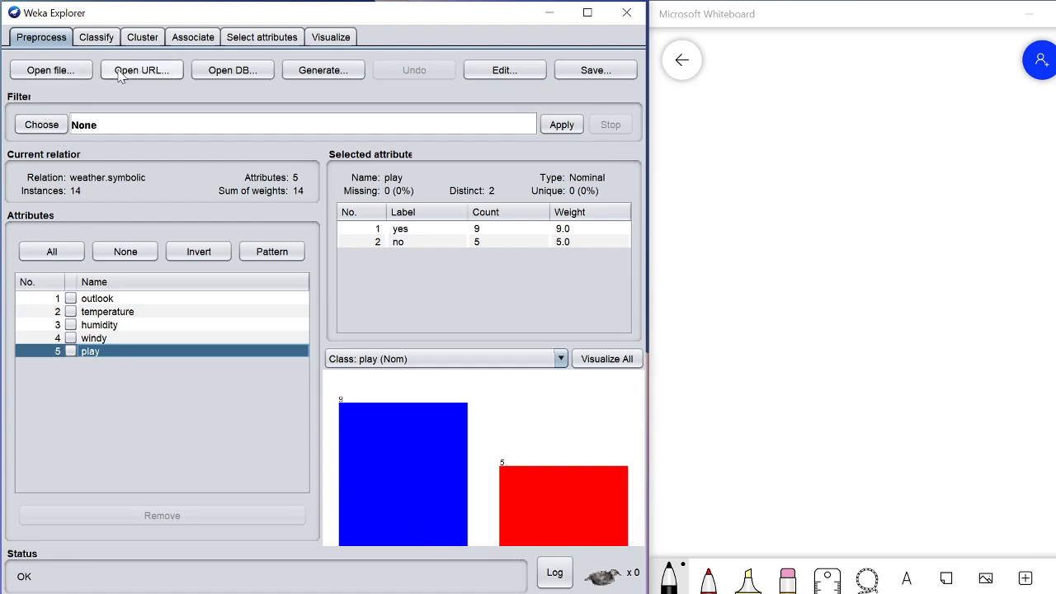
# Step: Set the classifier to the J48 decision tree with its default parameters
pyautogui.click(103, 39)
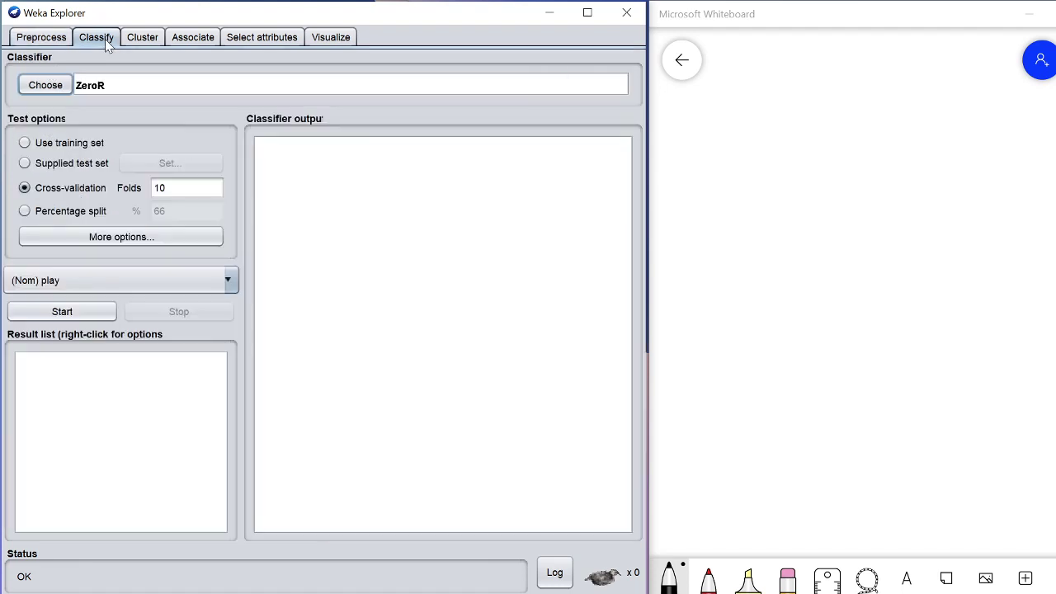
pyautogui.click(48, 87)
pyautogui.click(53, 308)
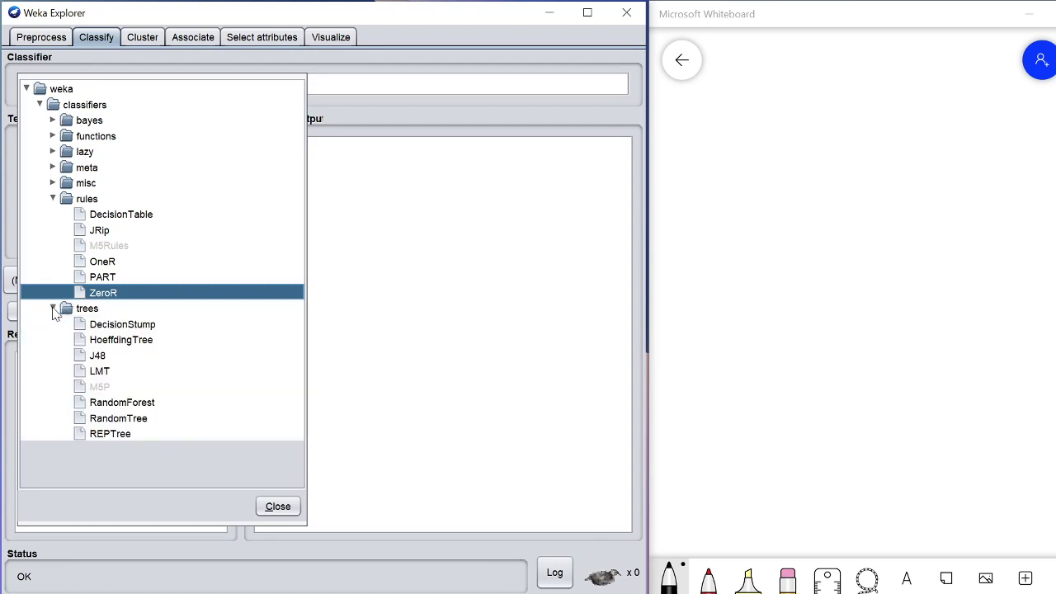
pyautogui.click(103, 356)
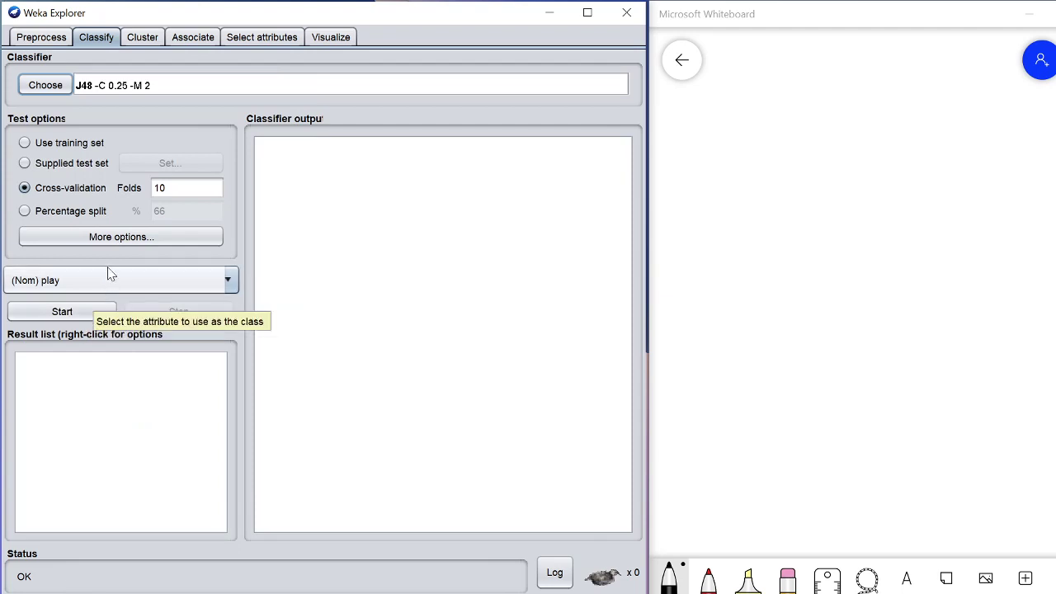
# Step: Run J48 evaluated on the training set and examine the summary and pruned tree in its output
pyautogui.click(70, 149)
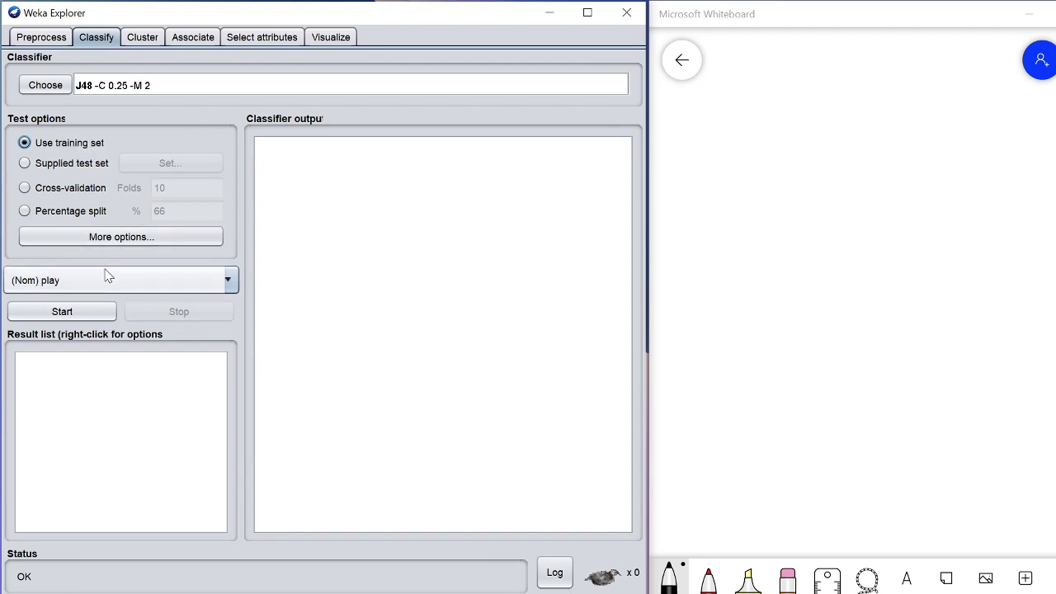
pyautogui.click(62, 311)
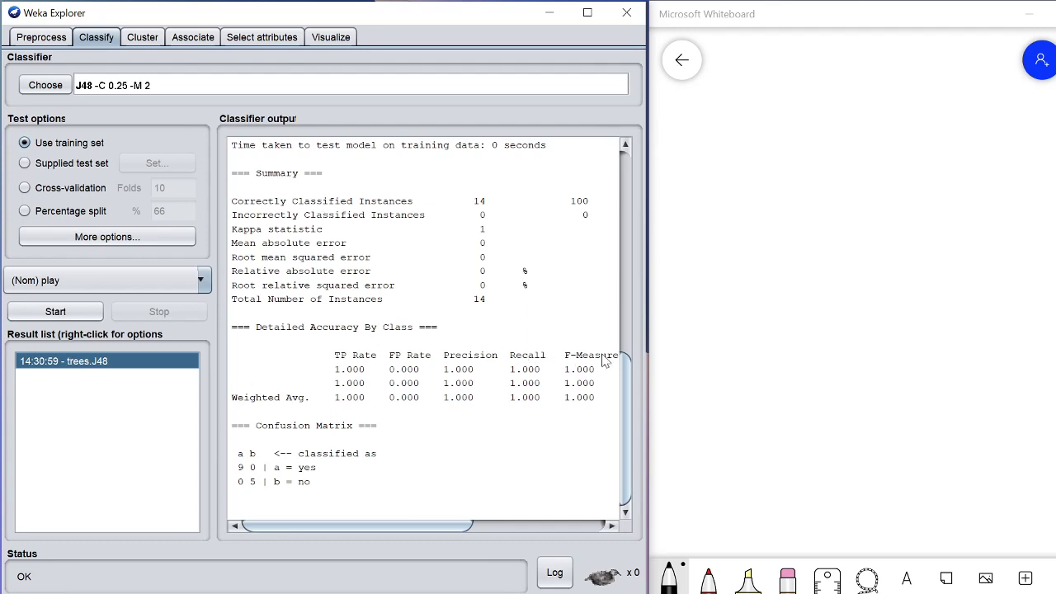
pyautogui.moveTo(620, 379); pyautogui.dragTo(581, 347)
pyautogui.moveTo(290, 302); pyautogui.dragTo(521, 307)
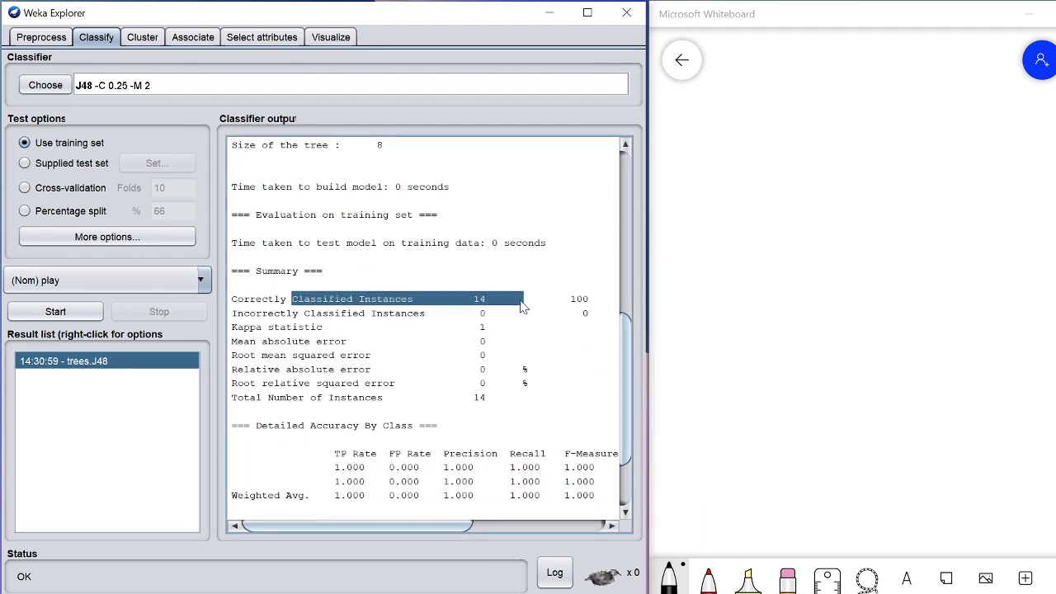
pyautogui.click(487, 307)
pyautogui.moveTo(454, 527); pyautogui.dragTo(404, 528)
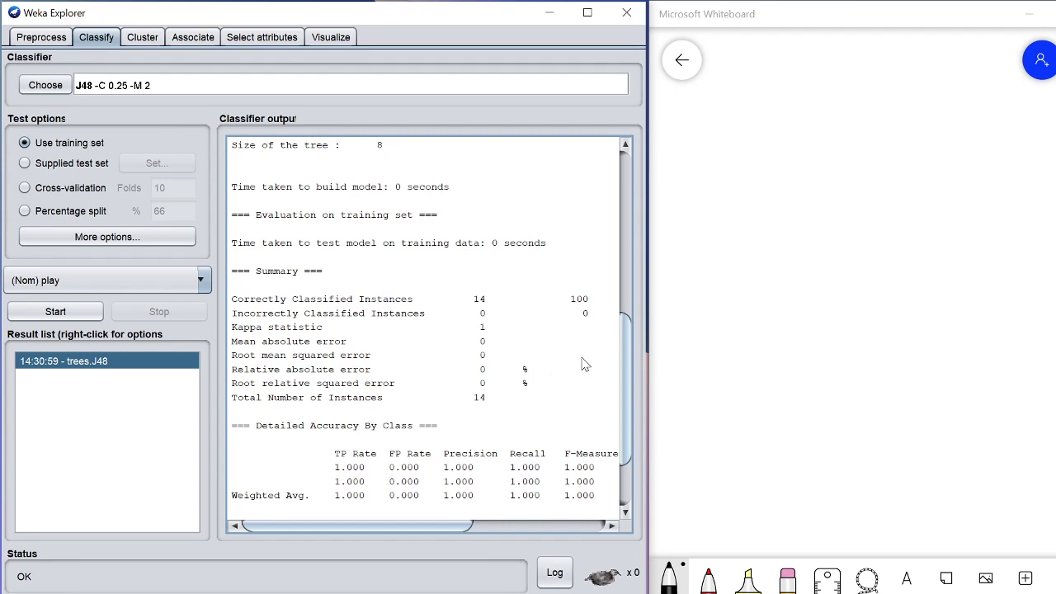
pyautogui.moveTo(624, 383); pyautogui.dragTo(622, 330)
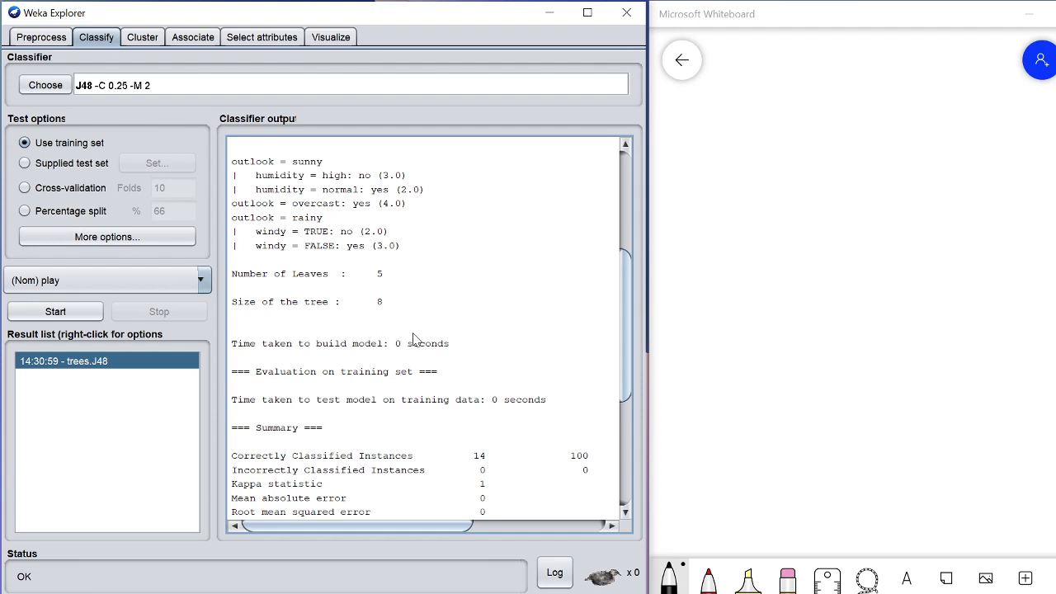
# Step: Run J48 with 10-fold cross-validation, and widen the Explorer window to show more of the classifier output
pyautogui.click(55, 190)
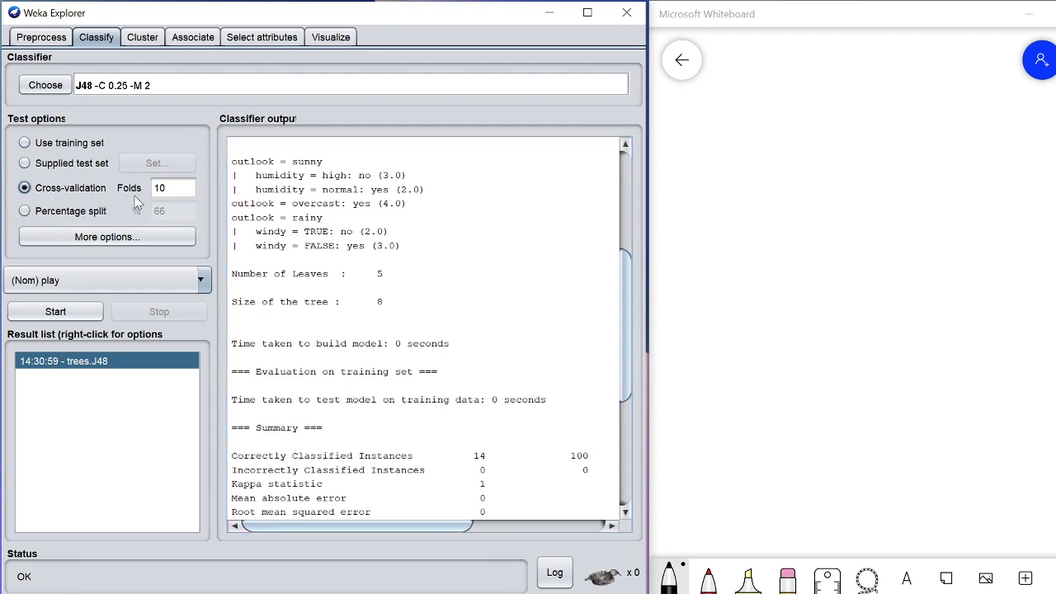
pyautogui.click(66, 313)
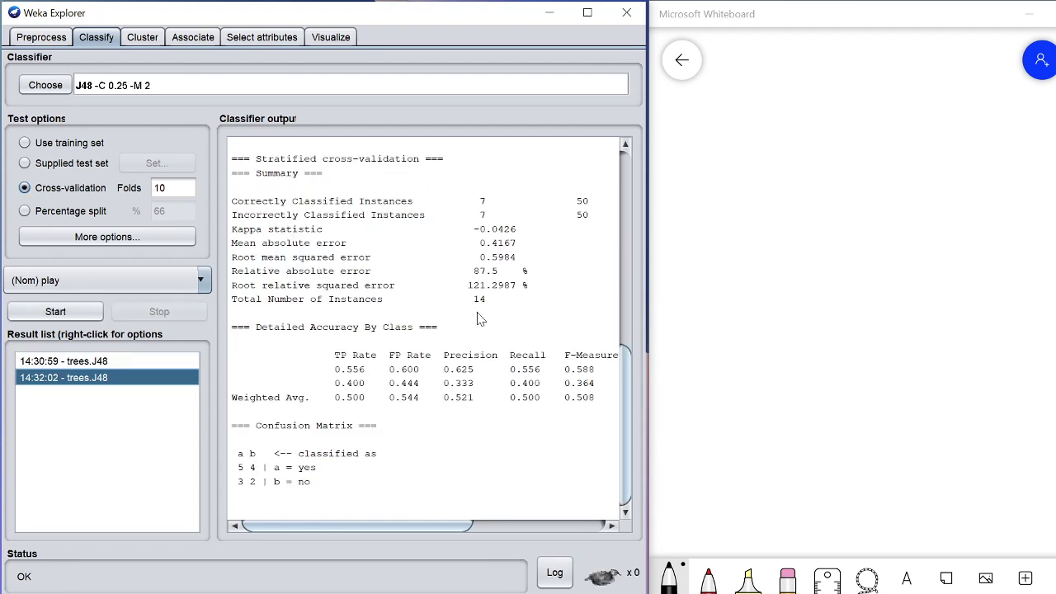
pyautogui.moveTo(475, 201); pyautogui.dragTo(595, 218)
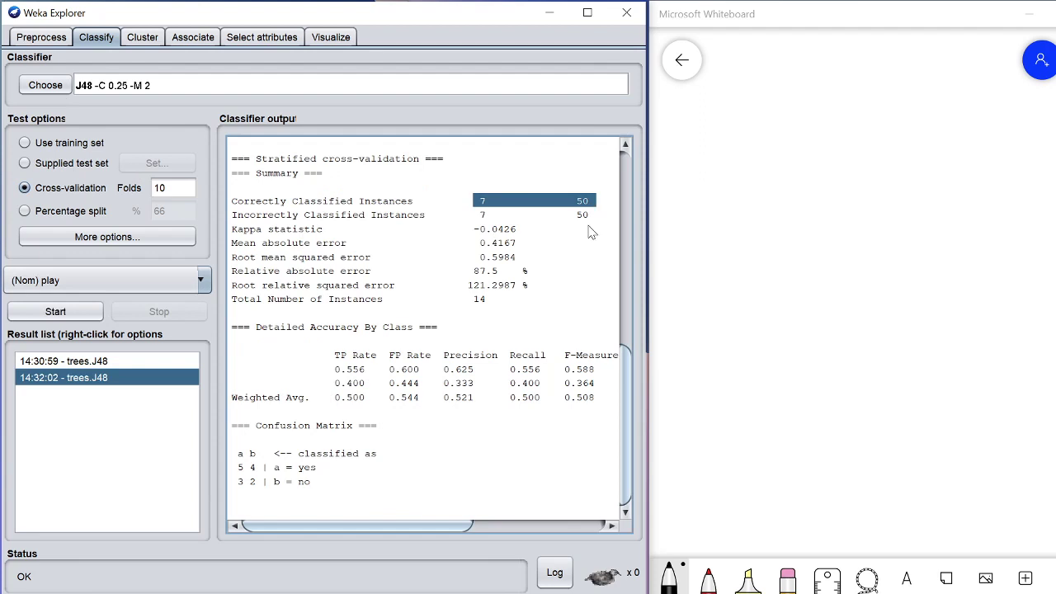
pyautogui.moveTo(446, 526)
pyautogui.mouseDown()
pyautogui.moveTo(513, 527)
pyautogui.moveTo(447, 526)
pyautogui.mouseUp()
pyautogui.moveTo(647, 347); pyautogui.dragTo(710, 347)
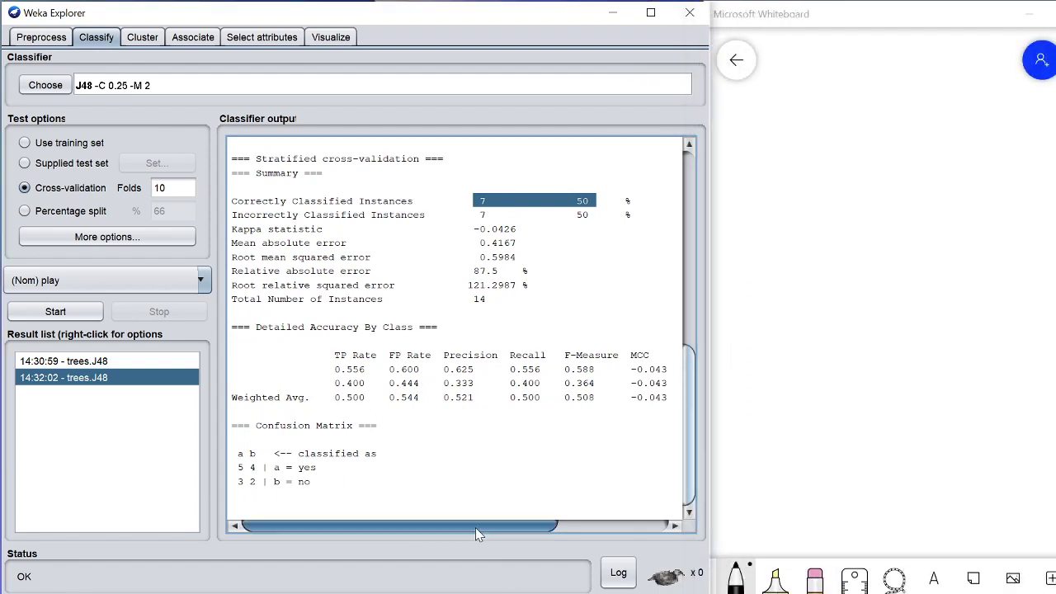
# Step: Review the cross-validation output, including the accuracy summary, run information and J48 pruned tree
pyautogui.scroll(2, 310, 276)
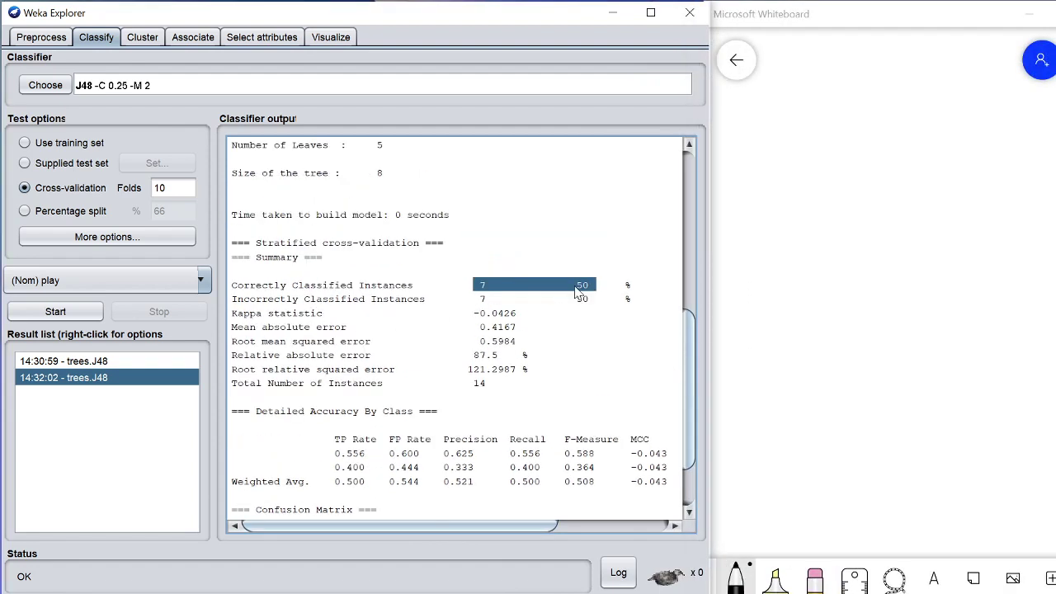
pyautogui.scroll(-2, 353, 327)
pyautogui.scroll(6, 353, 327)
pyautogui.scroll(5, 360, 332)
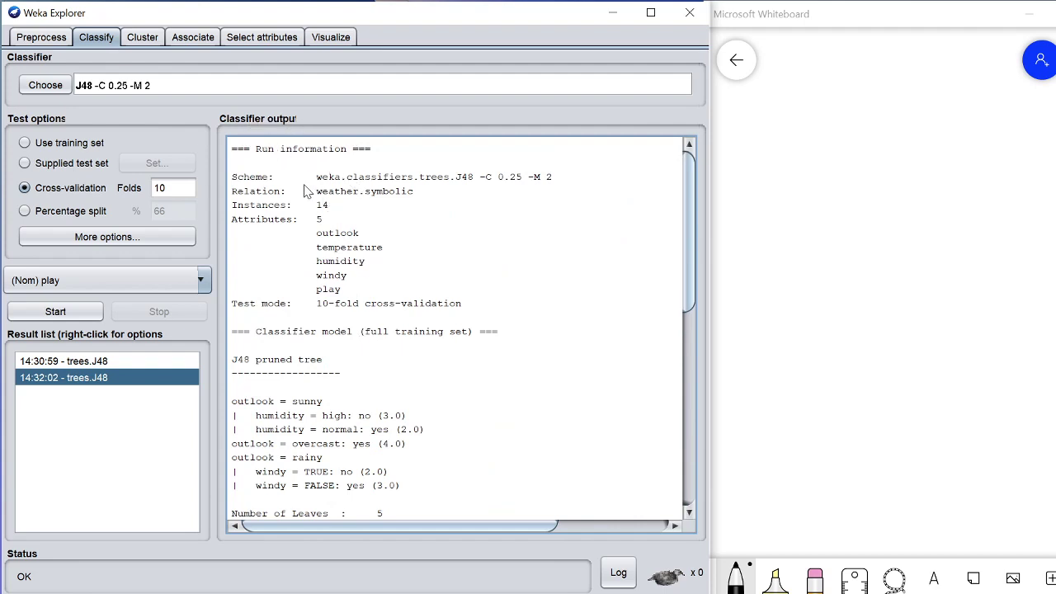
pyautogui.moveTo(688, 238); pyautogui.dragTo(690, 198)
pyautogui.scroll(-1, 451, 320)
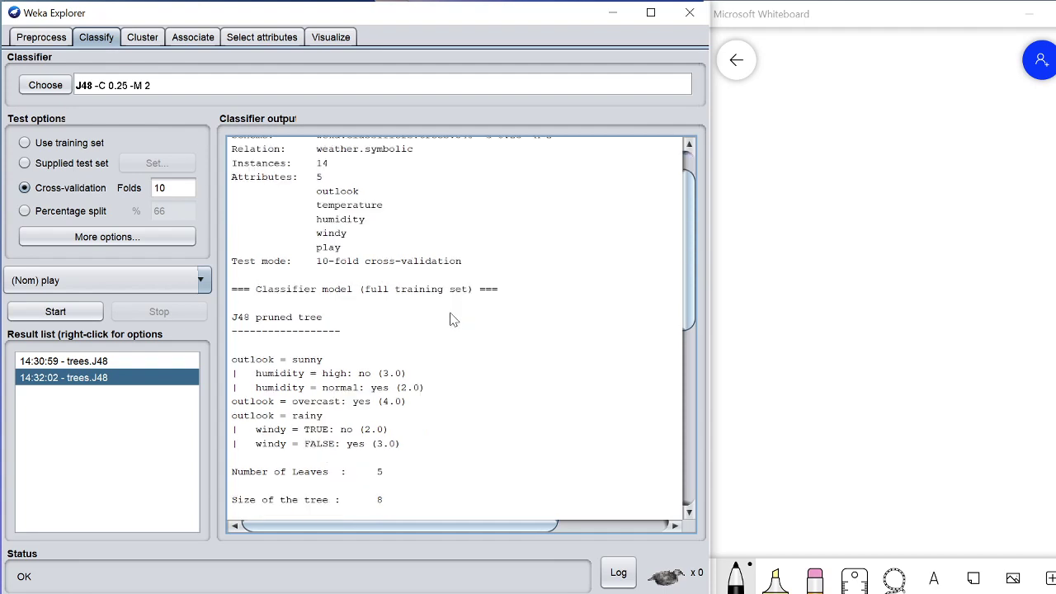
pyautogui.scroll(-1, 451, 320)
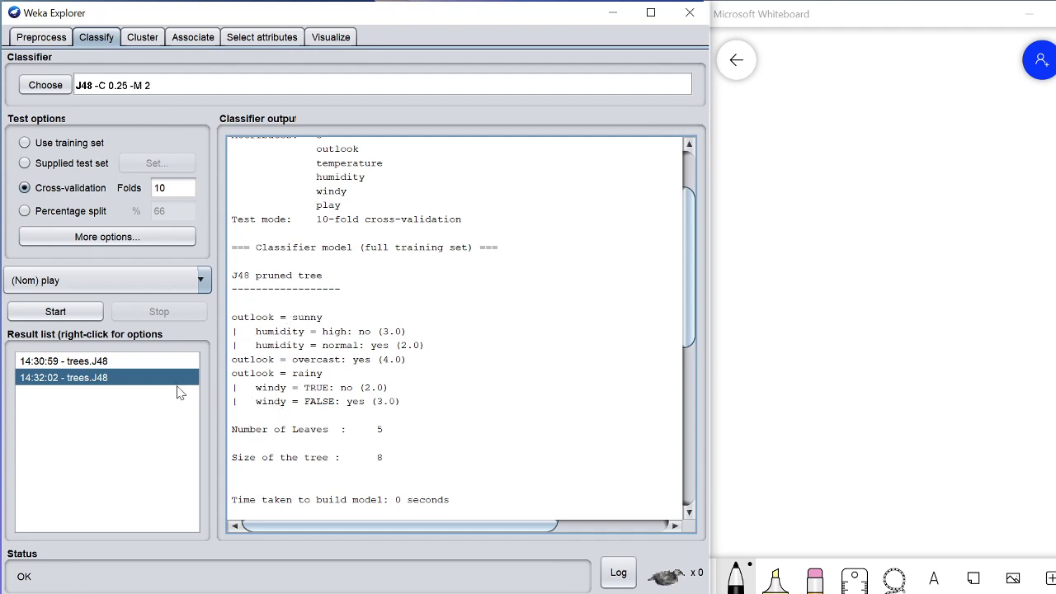
# Step: Visualize the decision tree of the cross-validated J48 result and place its window beside the text version of the tree
pyautogui.rightClick(118, 384)
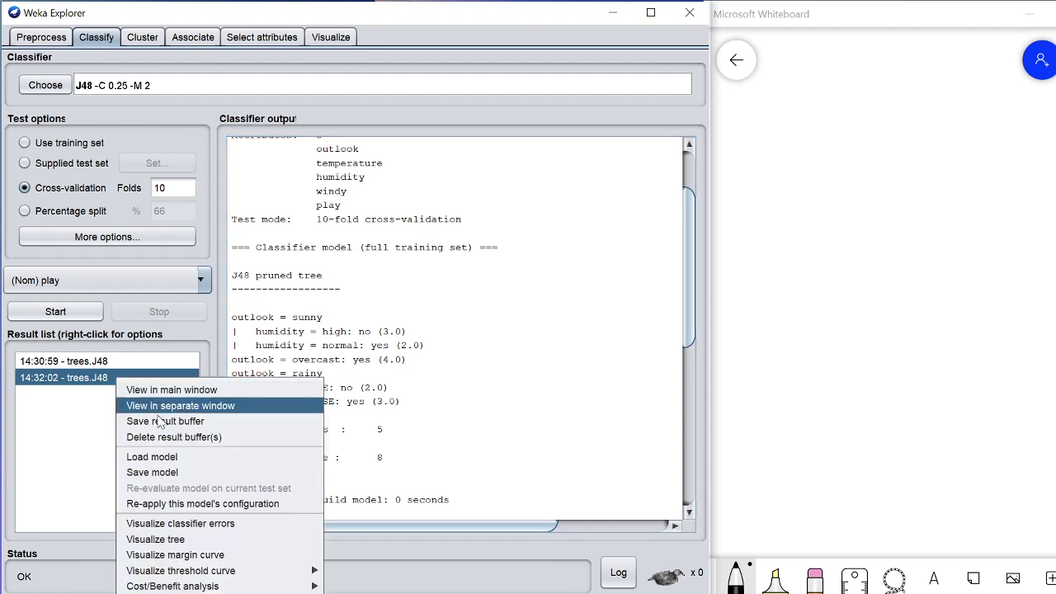
pyautogui.click(146, 547)
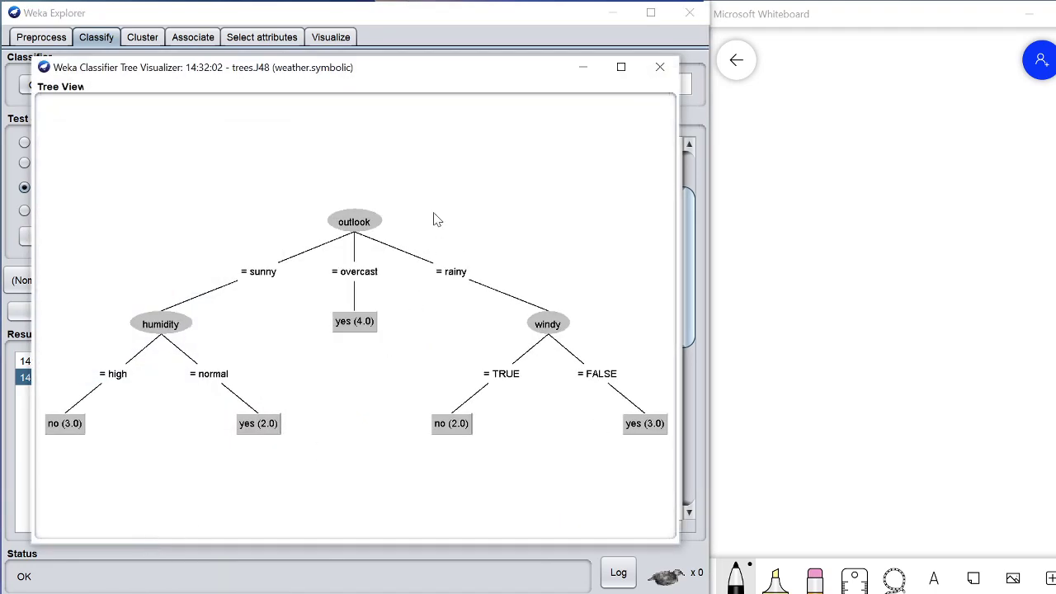
pyautogui.moveTo(430, 69); pyautogui.dragTo(867, 55)
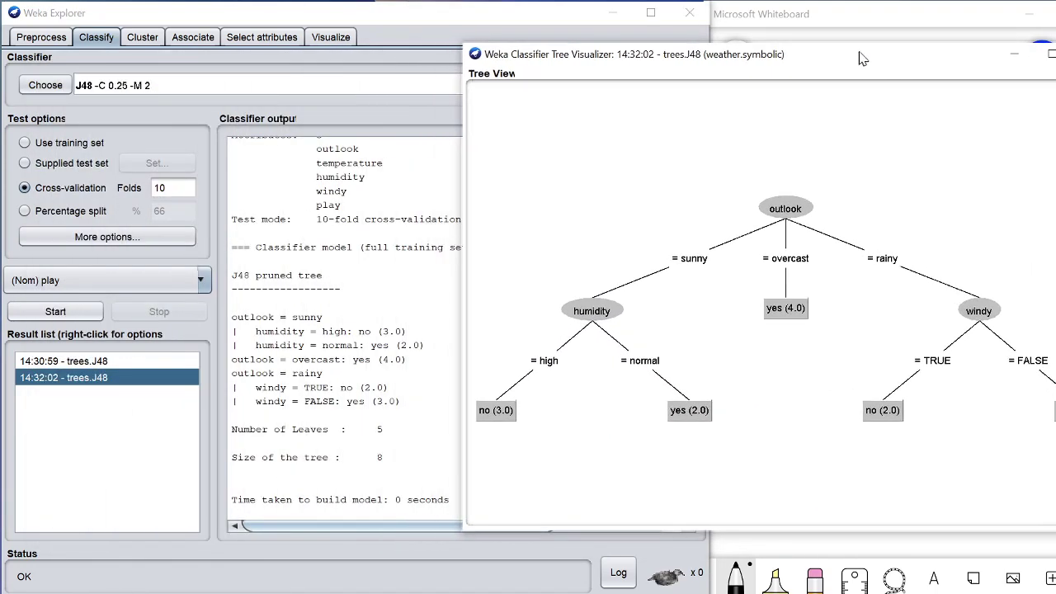
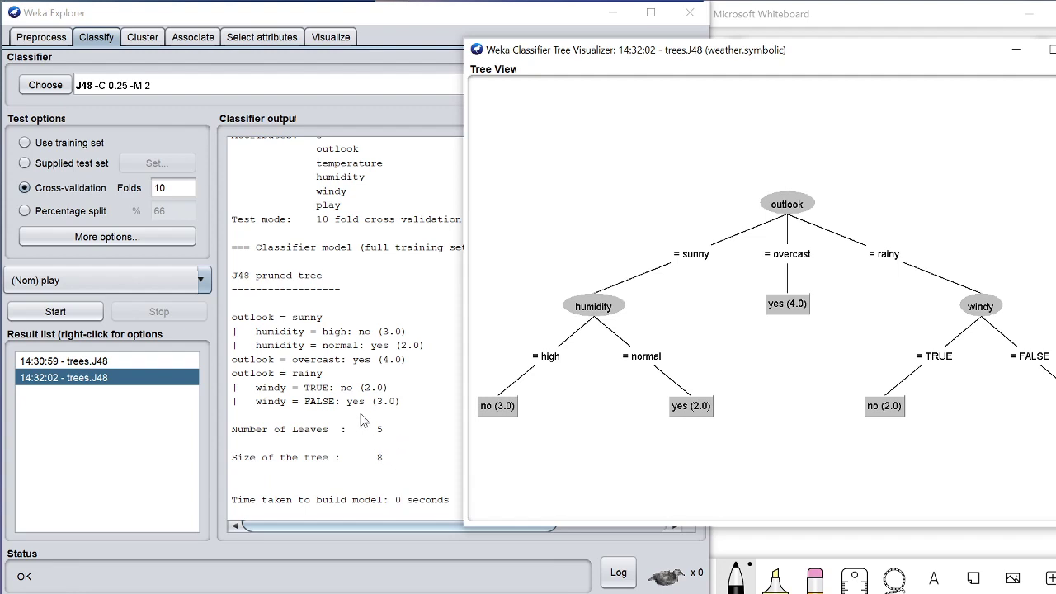
# Step: Compare the output's pruned tree with the diagram, and shrink the tree window until it no longer covers the classifier output
pyautogui.scroll(2, 363, 421)
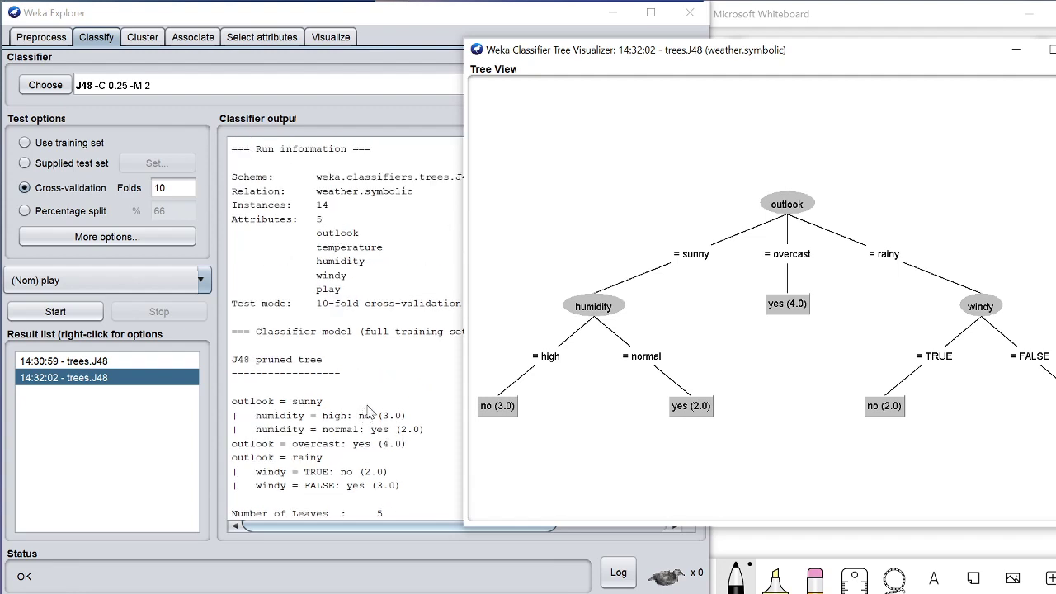
pyautogui.scroll(-3, 371, 371)
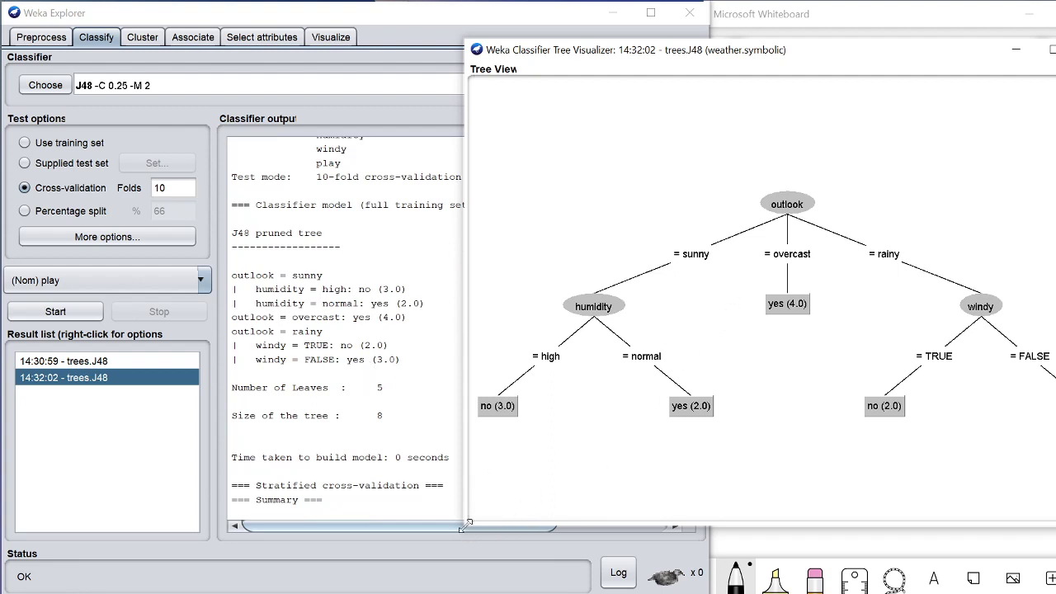
pyautogui.moveTo(465, 525); pyautogui.dragTo(714, 387)
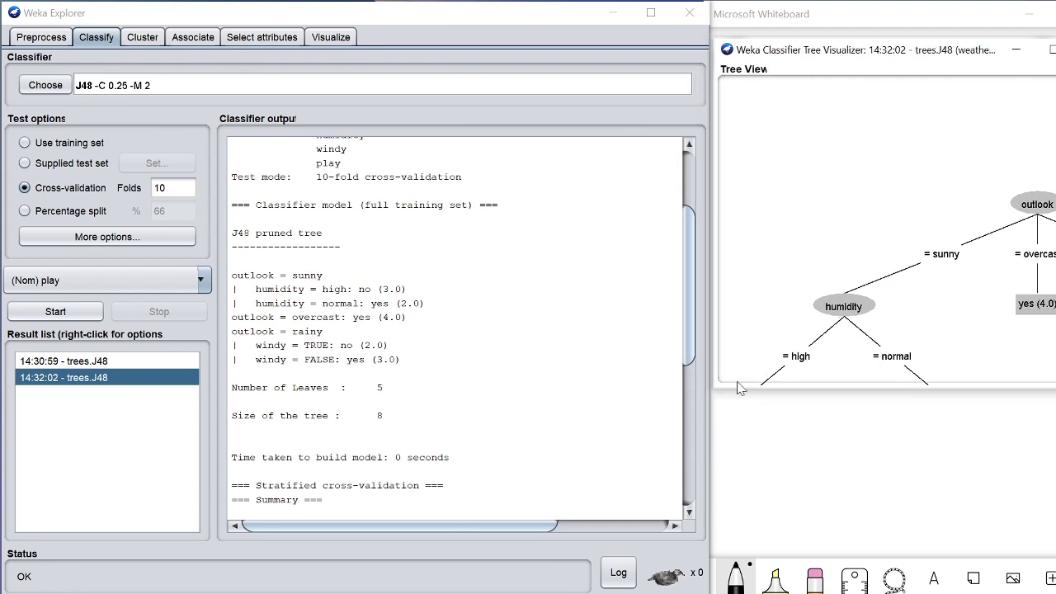
# Step: Rescale the decision tree diagram with Auto Scale, and apply Fit to Screen for the smaller window
pyautogui.rightClick(860, 246)
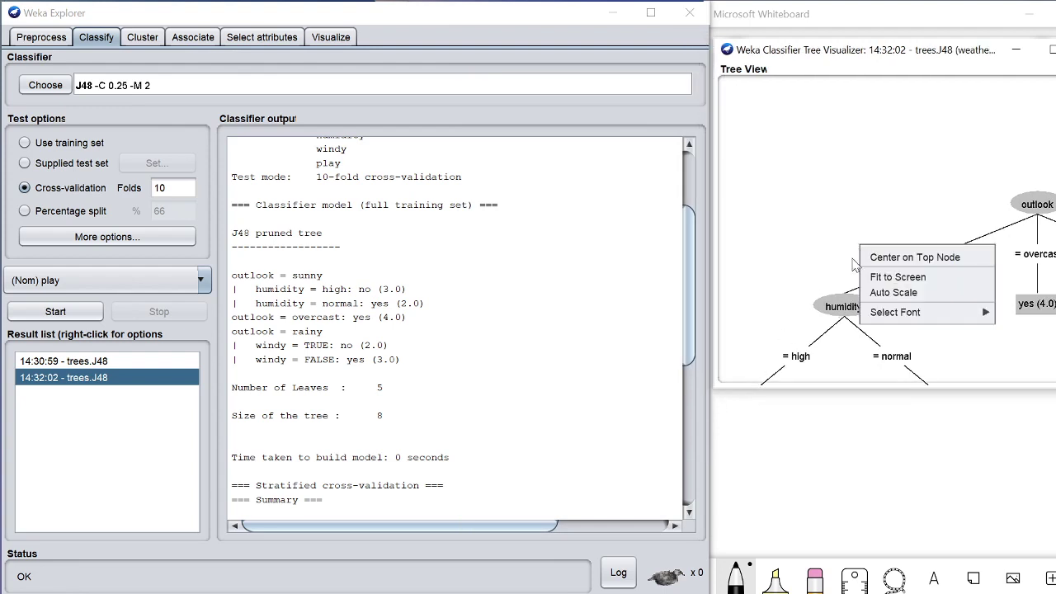
pyautogui.click(890, 293)
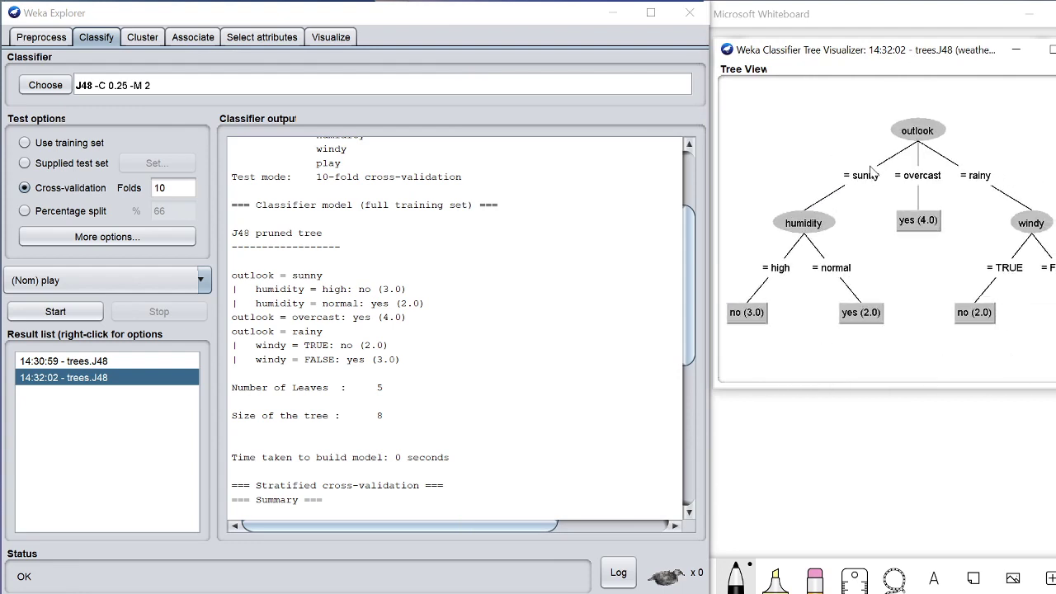
pyautogui.rightClick(867, 227)
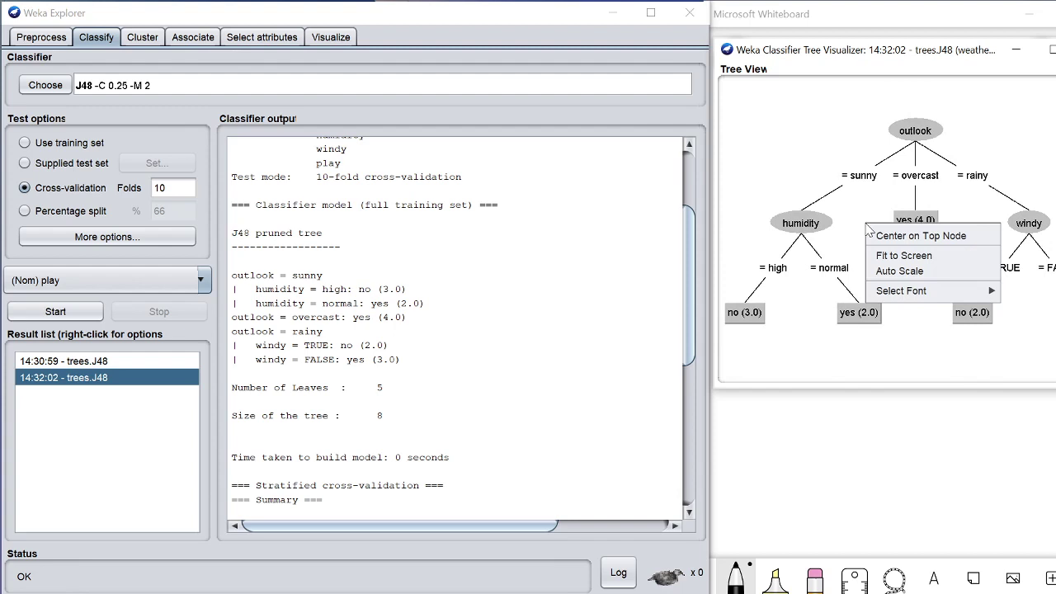
pyautogui.click(907, 258)
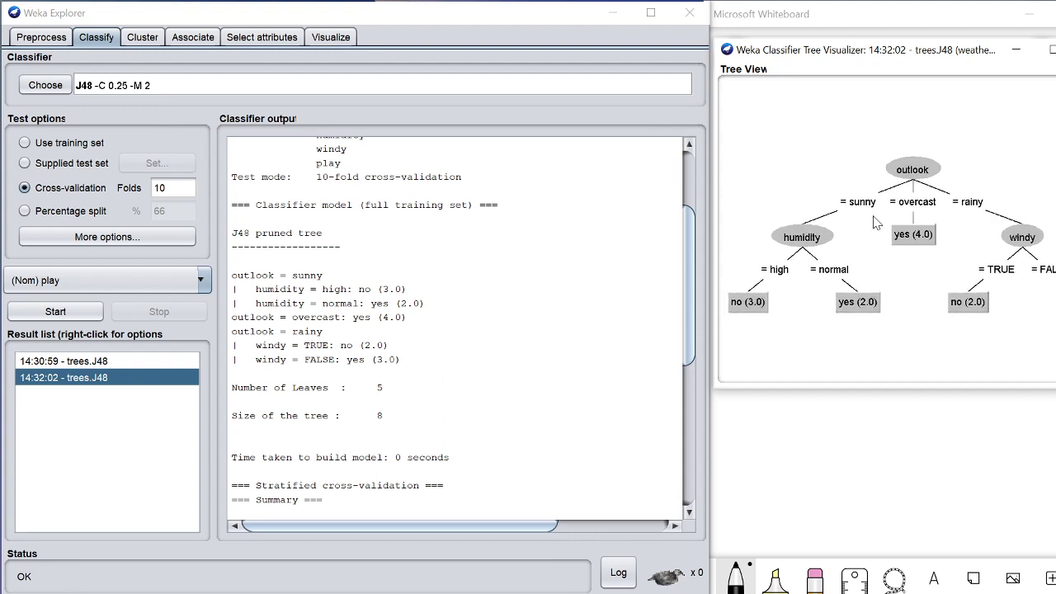
pyautogui.rightClick(862, 176)
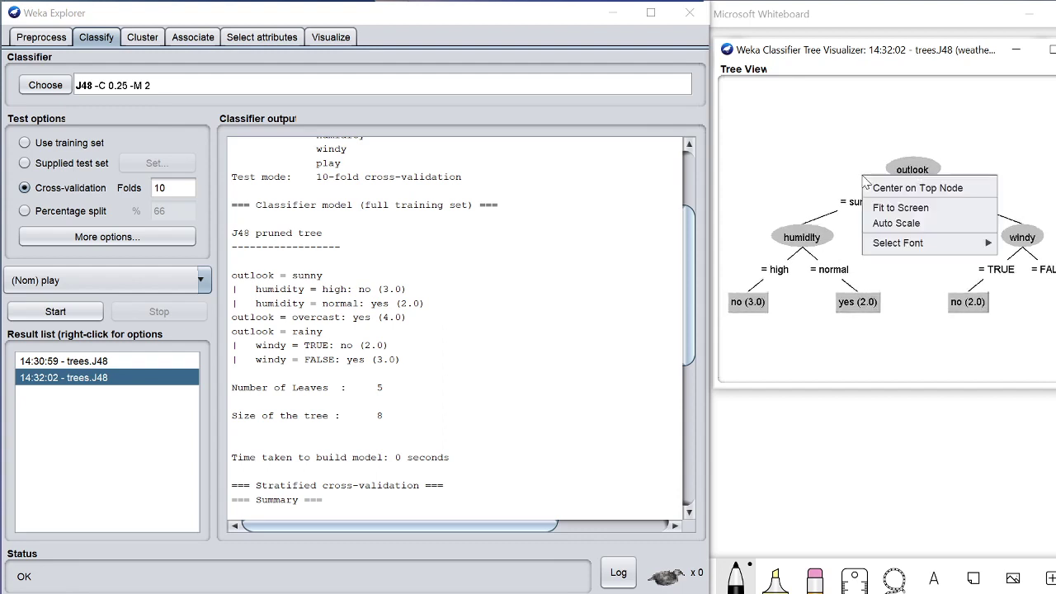
pyautogui.rightClick(815, 146)
pyautogui.click(852, 213)
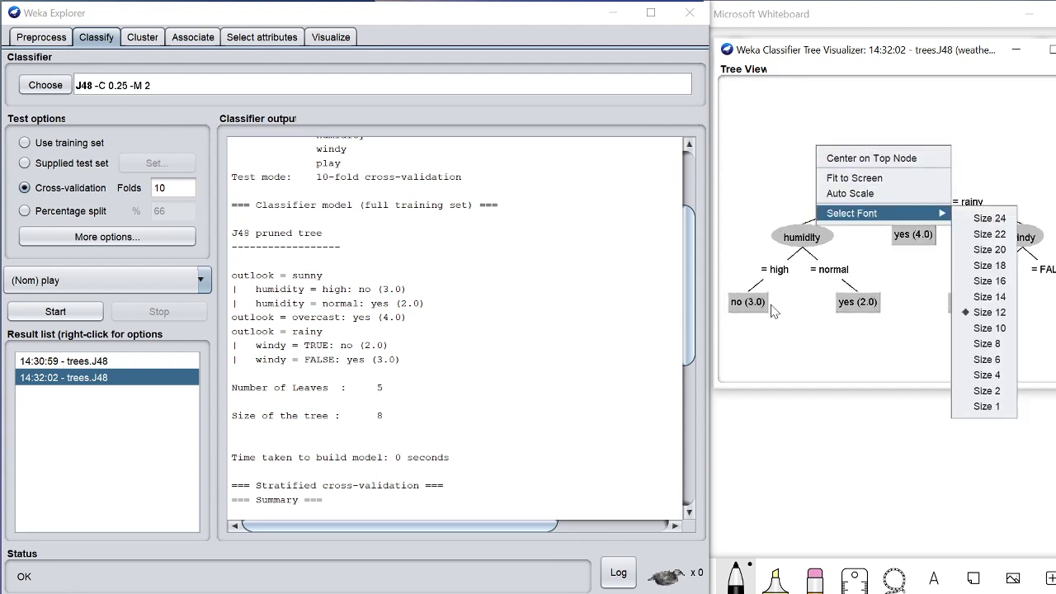
pyautogui.rightClick(771, 306)
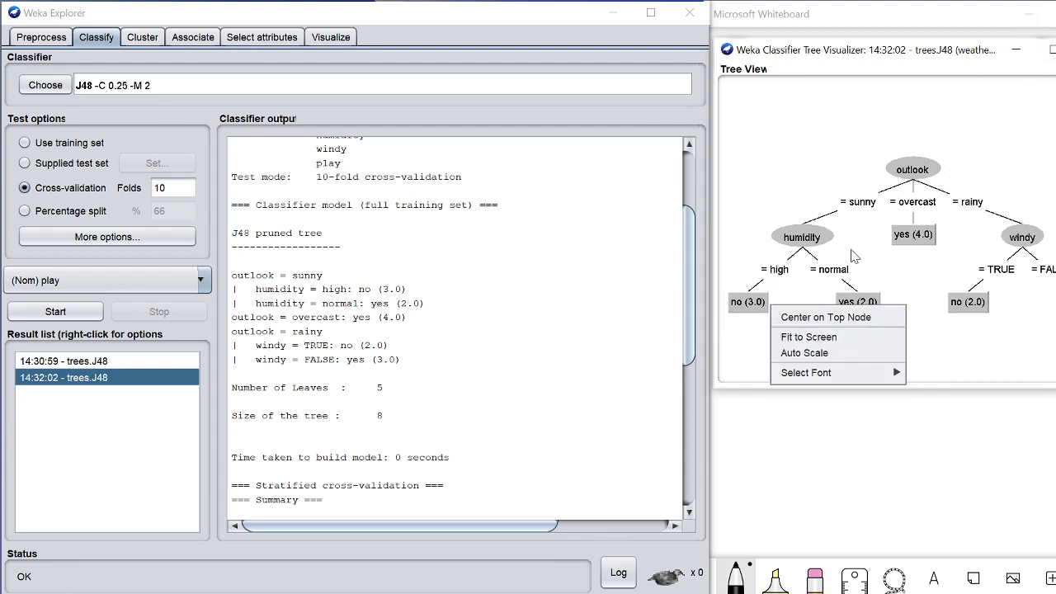
pyautogui.rightClick(875, 231)
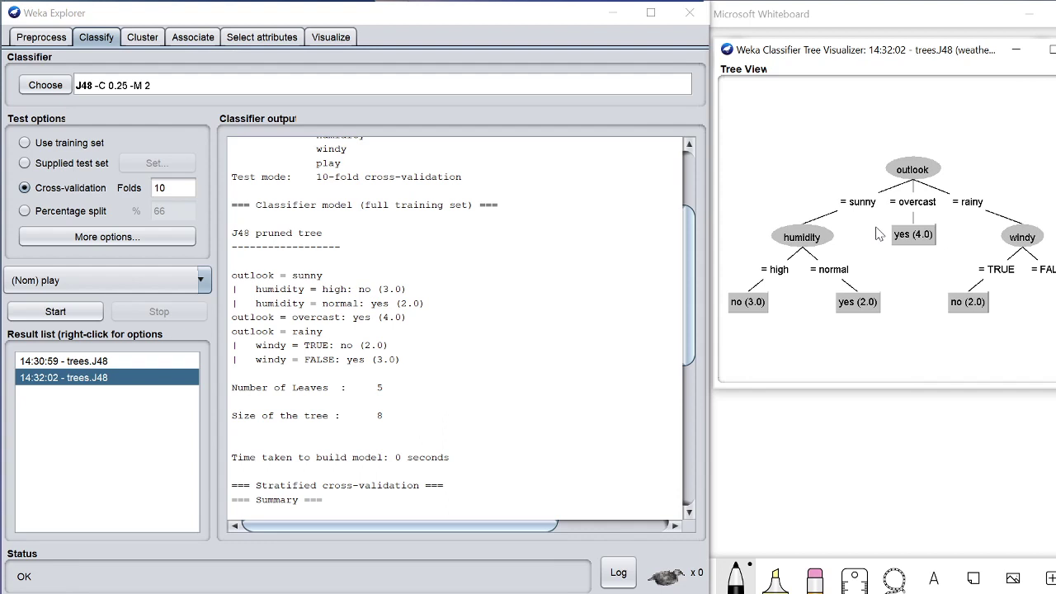
# Step: Examine the cross-validation confusion matrix, check the label order of the play attribute in the dataset, and return to the classifier output
pyautogui.click(608, 348)
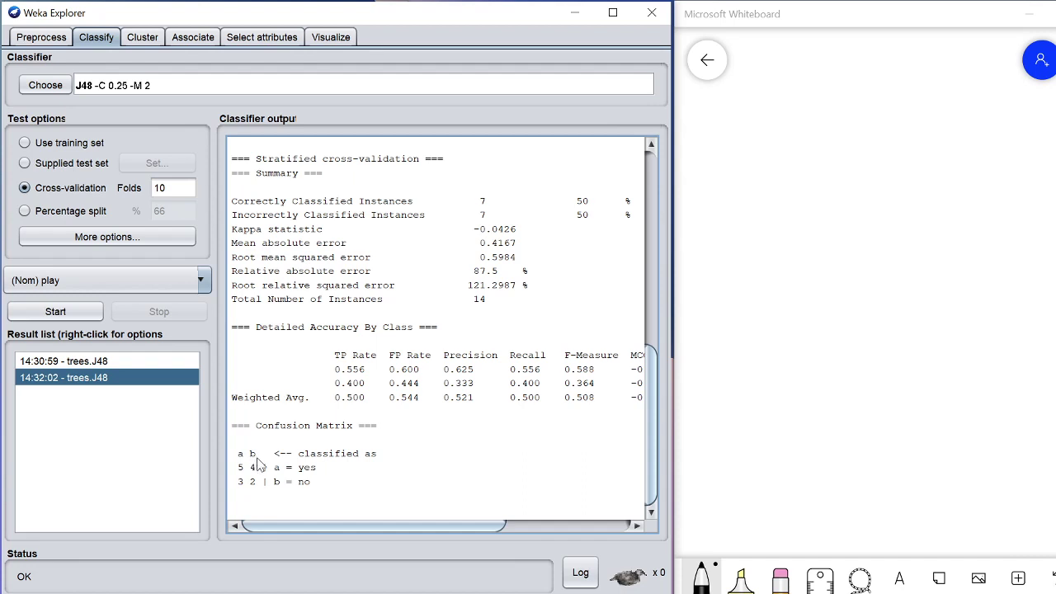
pyautogui.click(43, 38)
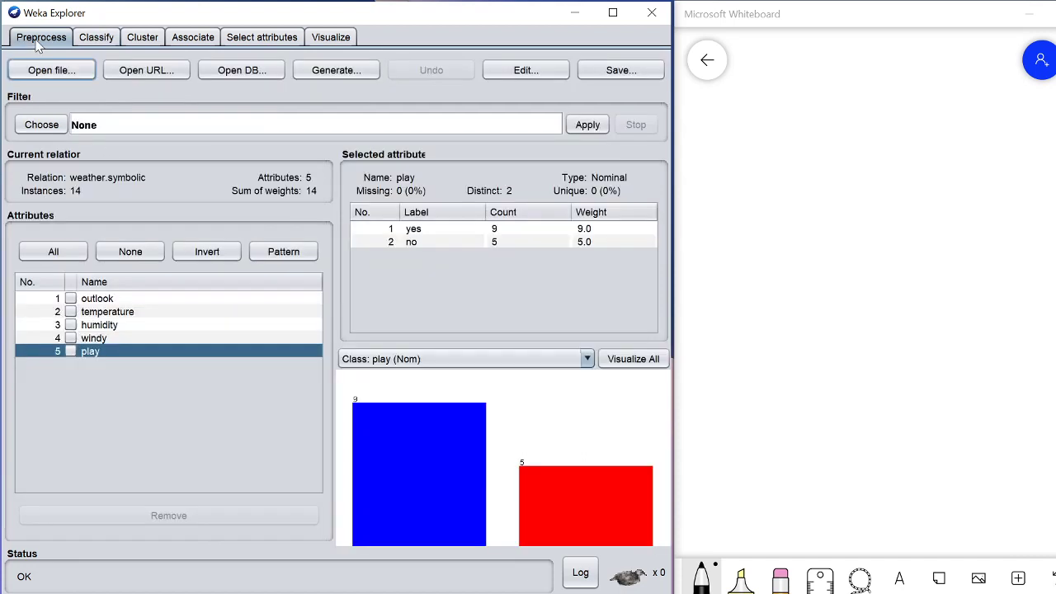
pyautogui.click(93, 353)
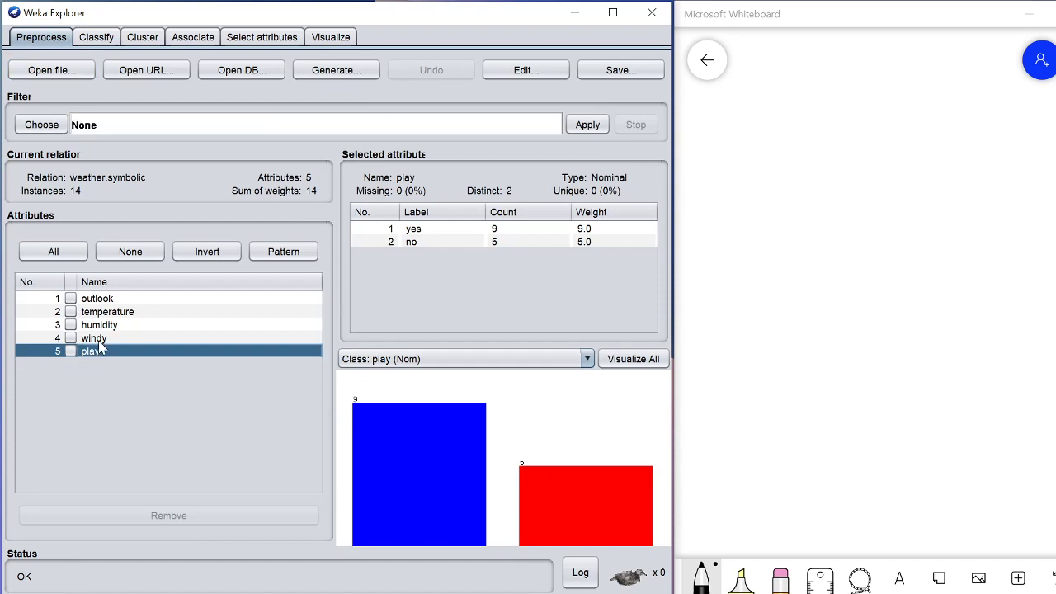
pyautogui.click(96, 37)
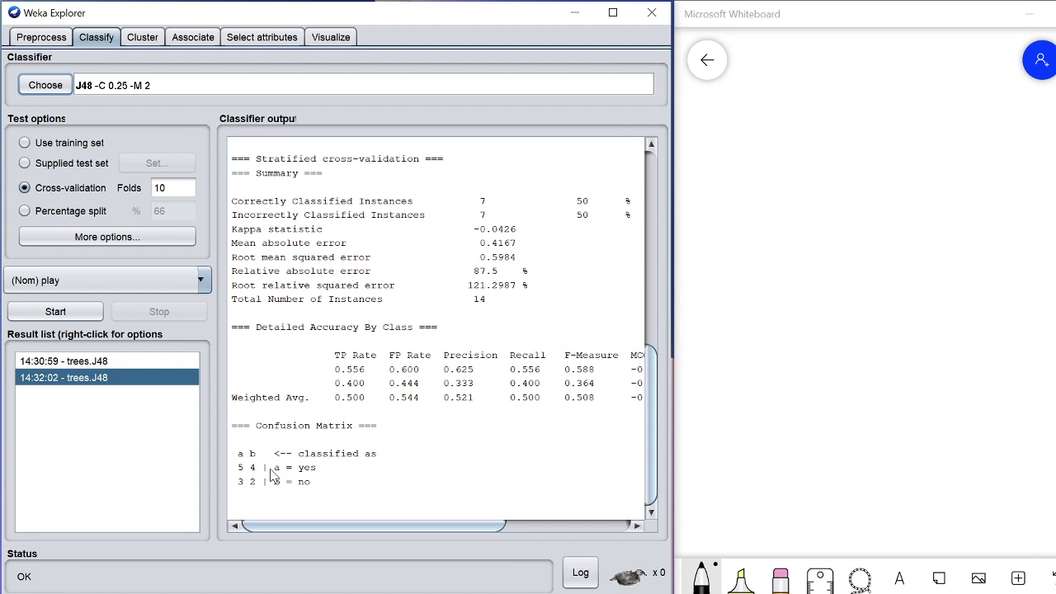
# Step: Switch to Microsoft Whiteboard and handwrite the confusion matrix headings, Yes and No for both the columns and the rows
pyautogui.moveTo(823, 132); pyautogui.dragTo(834, 150)
pyautogui.moveTo(845, 130)
pyautogui.mouseDown()
pyautogui.moveTo(825, 162)
pyautogui.moveTo(864, 163)
pyautogui.mouseUp()
pyautogui.moveTo(929, 159)
pyautogui.mouseDown()
pyautogui.moveTo(954, 144)
pyautogui.moveTo(985, 142)
pyautogui.mouseUp()
pyautogui.moveTo(716, 201); pyautogui.dragTo(727, 213)
pyautogui.moveTo(744, 197)
pyautogui.mouseDown()
pyautogui.moveTo(724, 225)
pyautogui.moveTo(763, 231)
pyautogui.mouseUp()
pyautogui.moveTo(717, 293)
pyautogui.mouseDown()
pyautogui.moveTo(747, 284)
pyautogui.moveTo(758, 255)
pyautogui.moveTo(765, 273)
pyautogui.mouseUp()
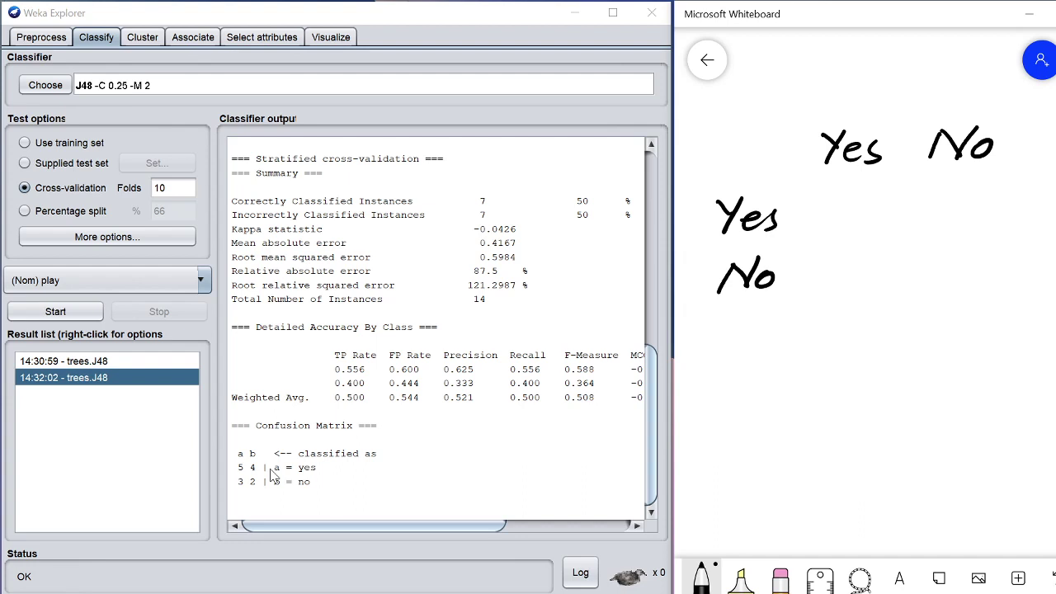
# Step: Fill in the Yes row of the handwritten matrix with TP 5 and FN 4
pyautogui.moveTo(841, 207); pyautogui.dragTo(837, 224)
pyautogui.moveTo(831, 204)
pyautogui.mouseDown()
pyautogui.moveTo(855, 200)
pyautogui.moveTo(856, 224)
pyautogui.mouseUp()
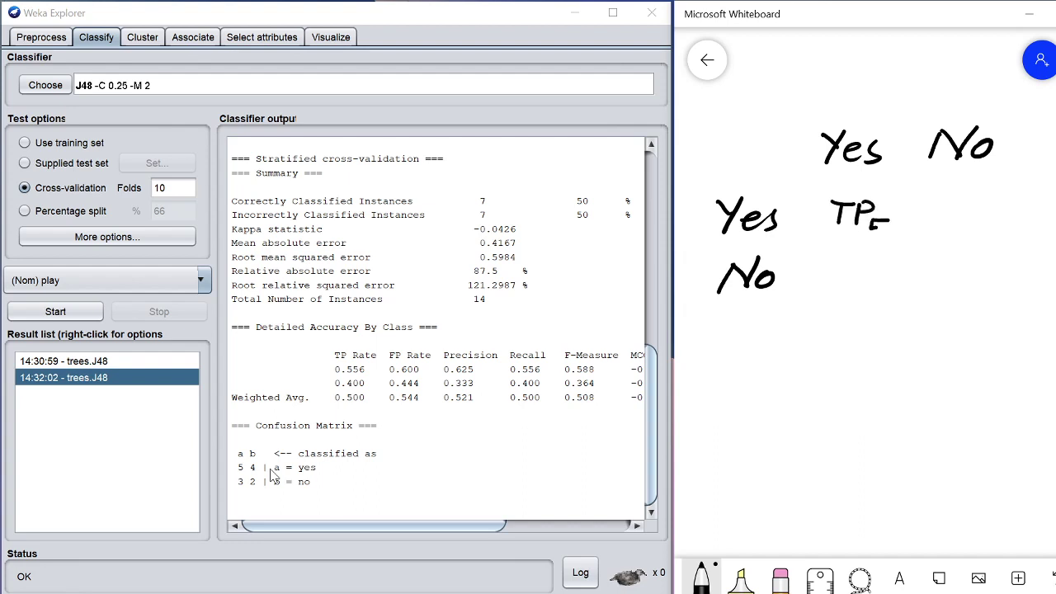
pyautogui.moveTo(867, 222); pyautogui.dragTo(865, 238)
pyautogui.moveTo(951, 210); pyautogui.dragTo(947, 221)
pyautogui.moveTo(952, 198)
pyautogui.mouseDown()
pyautogui.moveTo(970, 195)
pyautogui.moveTo(990, 220)
pyautogui.moveTo(998, 195)
pyautogui.mouseUp()
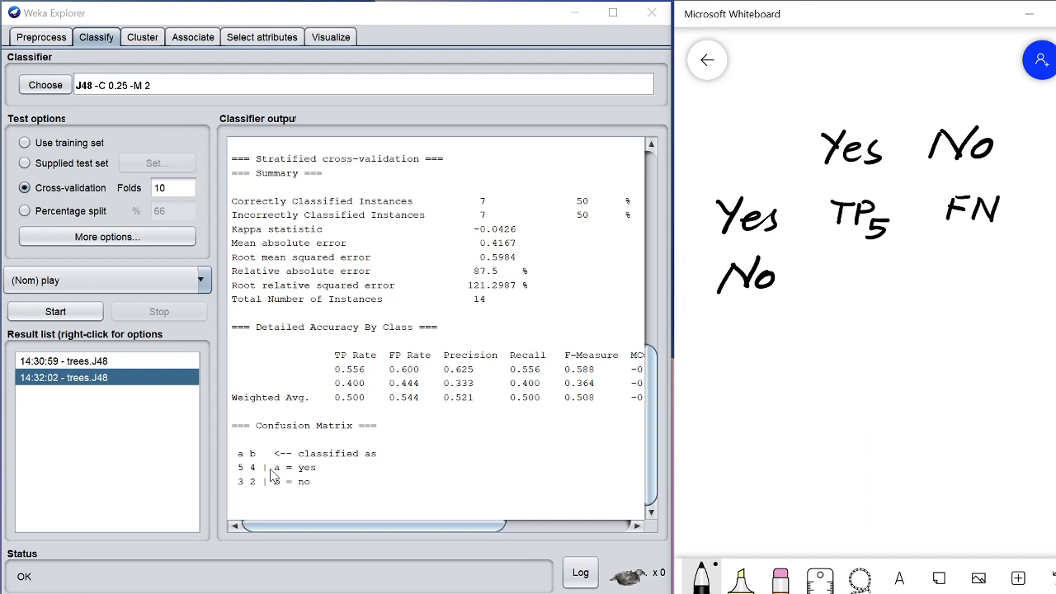
pyautogui.moveTo(1012, 211); pyautogui.dragTo(1018, 224)
# Step: Fill in the No row of the handwritten matrix with FP 3 and TN 2
pyautogui.moveTo(839, 269)
pyautogui.mouseDown()
pyautogui.moveTo(834, 290)
pyautogui.moveTo(856, 275)
pyautogui.mouseUp()
pyautogui.moveTo(863, 267)
pyautogui.mouseDown()
pyautogui.moveTo(861, 291)
pyautogui.moveTo(867, 279)
pyautogui.mouseUp()
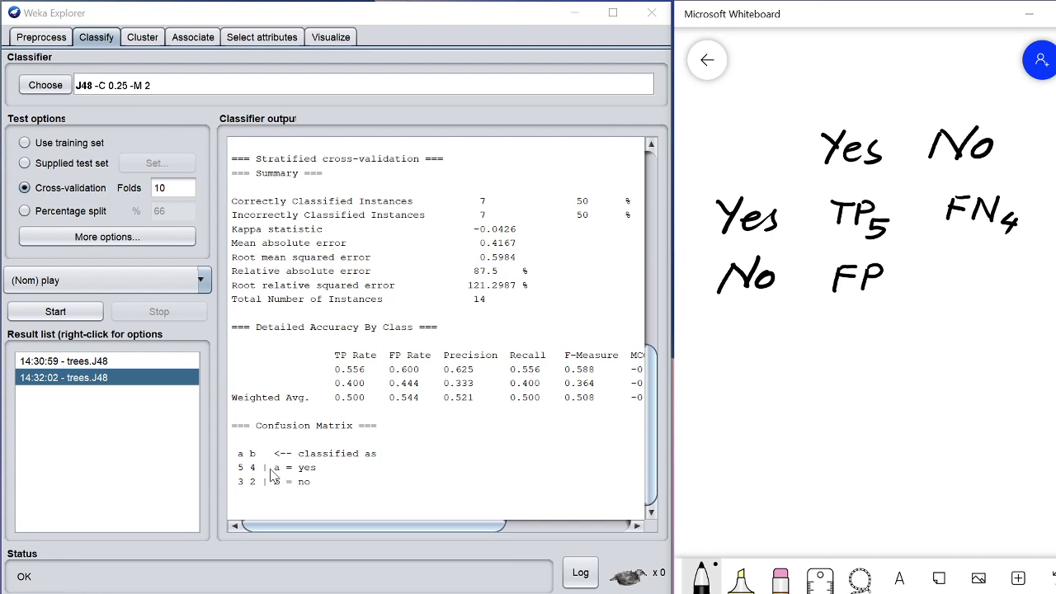
pyautogui.moveTo(872, 287)
pyautogui.mouseDown()
pyautogui.moveTo(886, 295)
pyautogui.moveTo(870, 304)
pyautogui.mouseUp()
pyautogui.moveTo(961, 269)
pyautogui.mouseDown()
pyautogui.moveTo(959, 294)
pyautogui.moveTo(977, 266)
pyautogui.moveTo(1005, 293)
pyautogui.mouseUp()
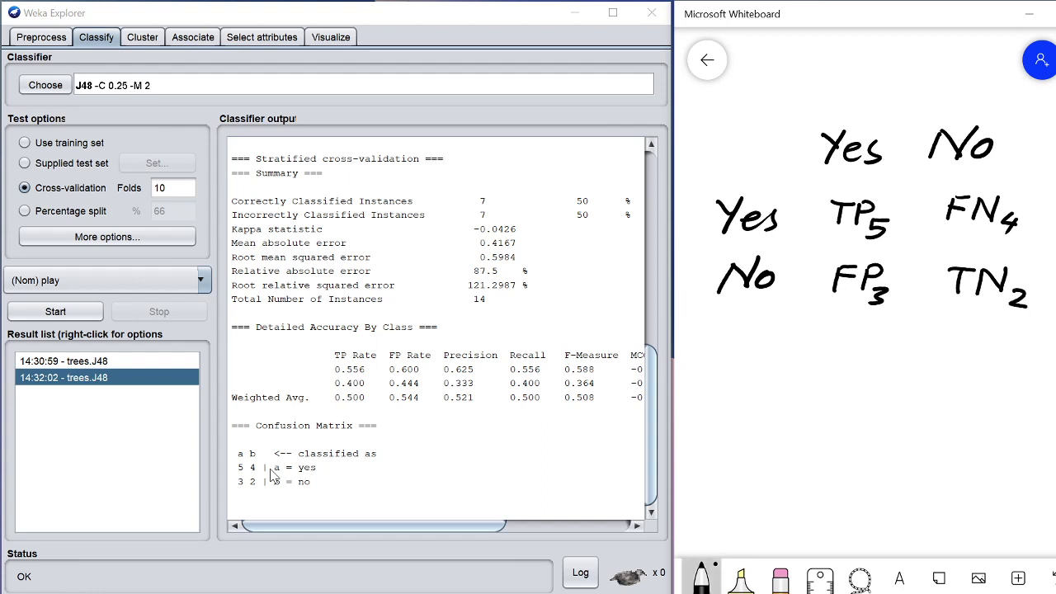
# Step: Switch the pen to red and write "Acc :" followed by a long fraction bar below the matrix
pyautogui.click(701, 577)
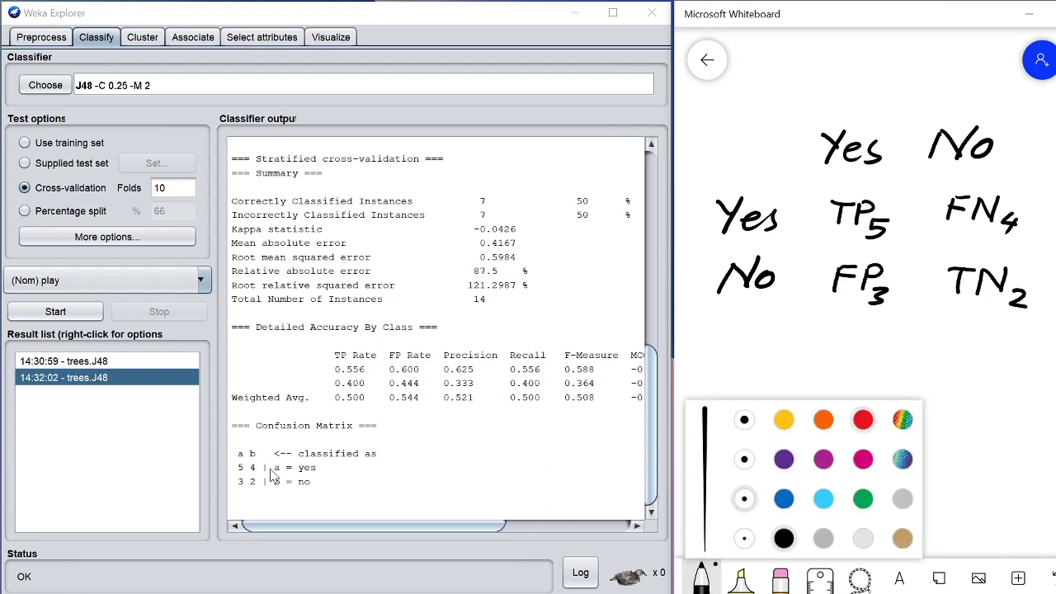
pyautogui.click(862, 420)
pyautogui.click(728, 365)
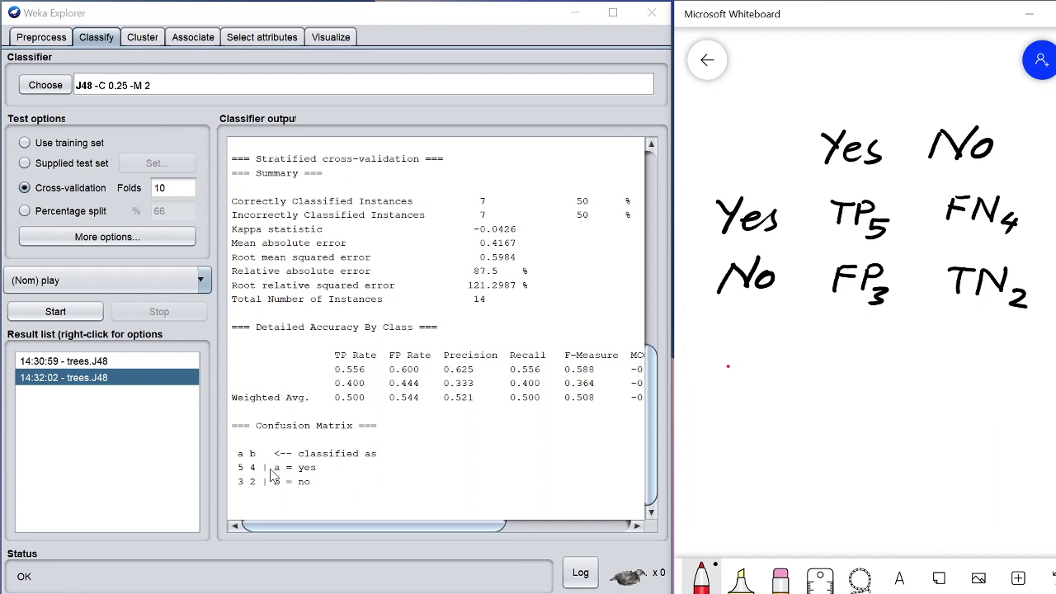
pyautogui.moveTo(723, 378)
pyautogui.mouseDown()
pyautogui.moveTo(735, 348)
pyautogui.moveTo(747, 378)
pyautogui.mouseUp()
pyautogui.moveTo(729, 365); pyautogui.dragTo(767, 377)
pyautogui.moveTo(787, 364)
pyautogui.mouseDown()
pyautogui.moveTo(788, 377)
pyautogui.moveTo(996, 383)
pyautogui.mouseUp()
pyautogui.click(803, 363)
pyautogui.click(802, 374)
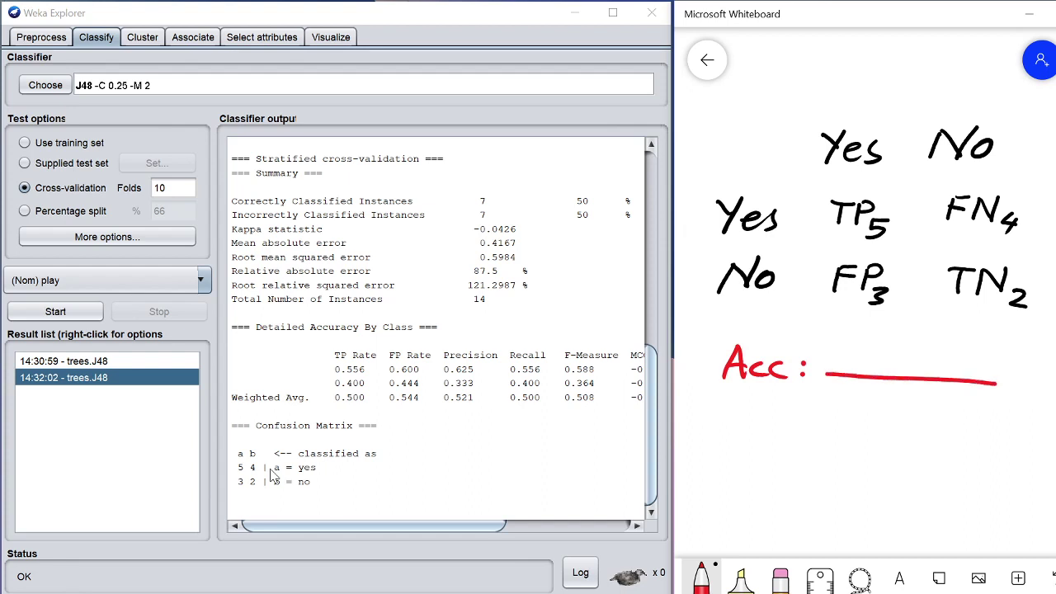
# Step: Write TP + TN above the accuracy fraction bar and Tot below it
pyautogui.moveTo(859, 341); pyautogui.dragTo(857, 363)
pyautogui.moveTo(844, 340)
pyautogui.mouseDown()
pyautogui.moveTo(873, 338)
pyautogui.moveTo(877, 365)
pyautogui.moveTo(879, 353)
pyautogui.mouseUp()
pyautogui.moveTo(907, 361)
pyautogui.mouseDown()
pyautogui.moveTo(928, 358)
pyautogui.moveTo(915, 373)
pyautogui.mouseUp()
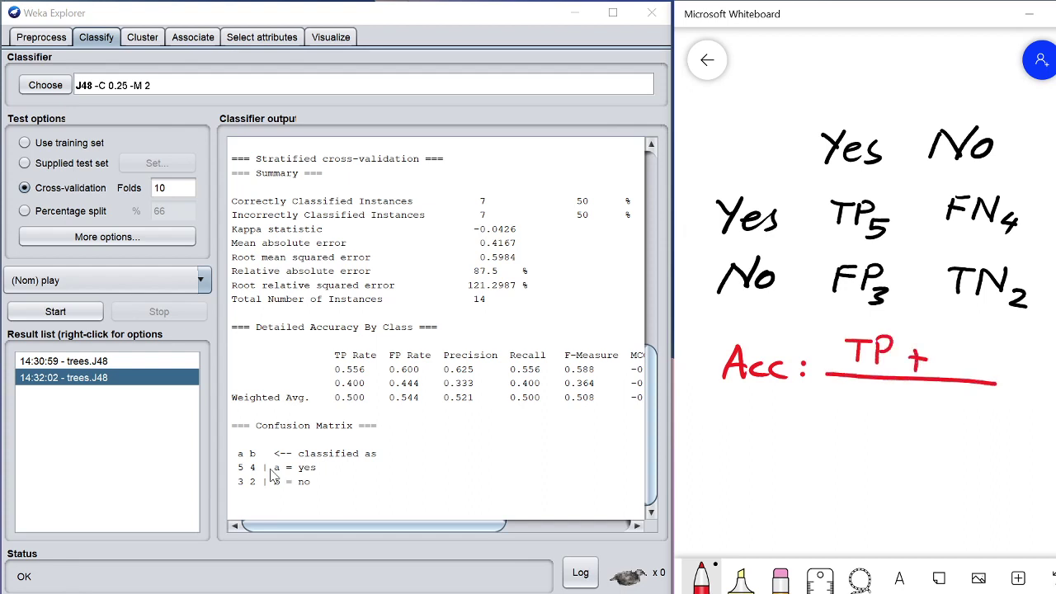
pyautogui.moveTo(950, 341); pyautogui.dragTo(951, 371)
pyautogui.moveTo(934, 344); pyautogui.dragTo(966, 344)
pyautogui.moveTo(970, 367)
pyautogui.mouseDown()
pyautogui.moveTo(972, 345)
pyautogui.moveTo(991, 341)
pyautogui.mouseUp()
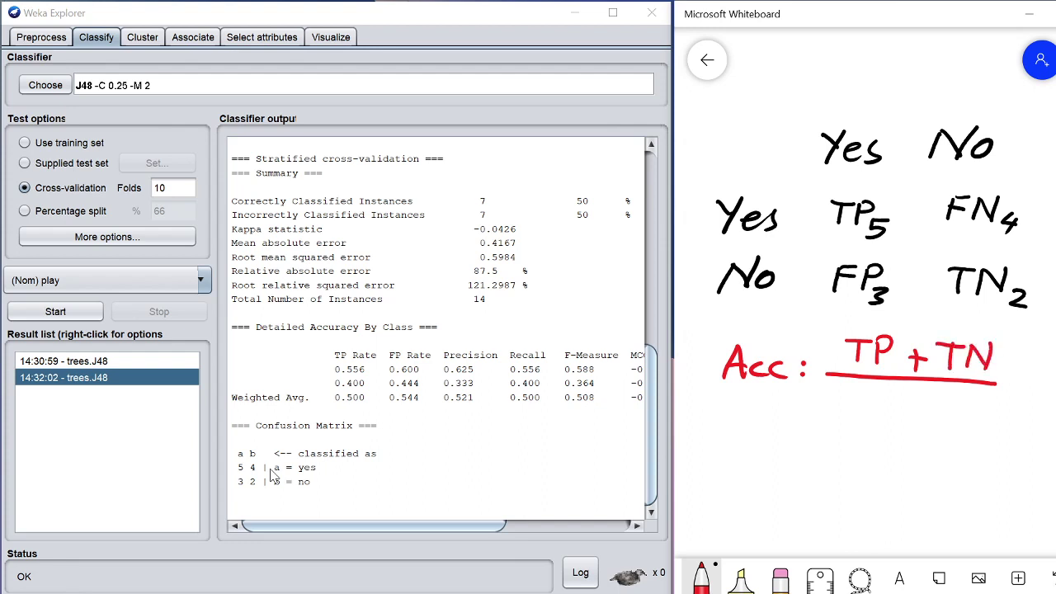
pyautogui.moveTo(891, 396)
pyautogui.mouseDown()
pyautogui.moveTo(890, 417)
pyautogui.moveTo(907, 395)
pyautogui.mouseUp()
pyautogui.moveTo(916, 404); pyautogui.dragTo(916, 404)
pyautogui.moveTo(940, 390); pyautogui.dragTo(945, 418)
pyautogui.moveTo(923, 402); pyautogui.dragTo(939, 401)
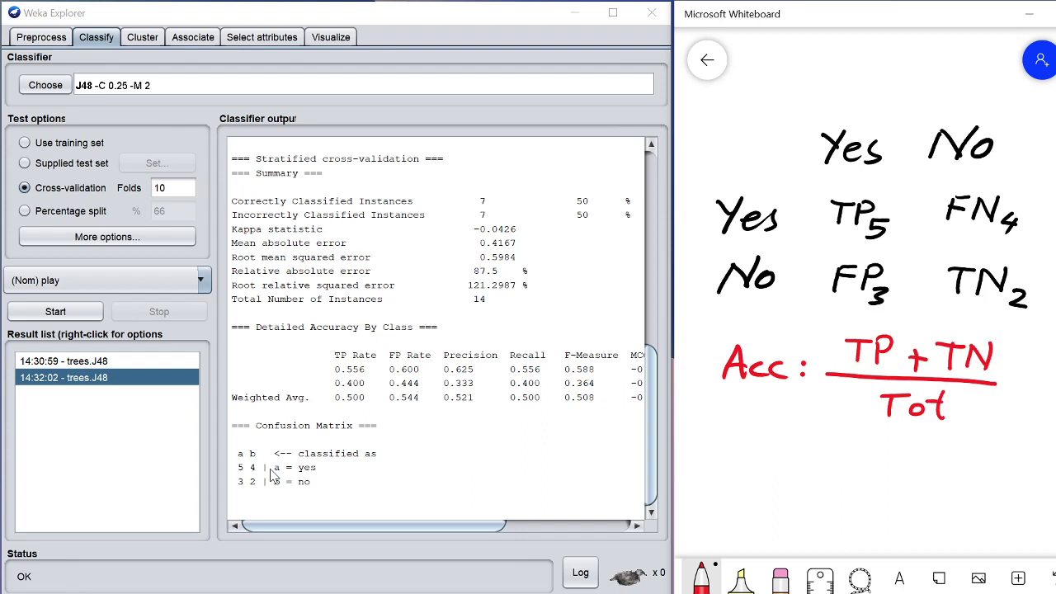
# Step: Circle the TP 5 and TN 2 diagonal in red, and extend the accuracy formula with an equals sign and the substituted counts
pyautogui.moveTo(1003, 376); pyautogui.dragTo(1016, 376)
pyautogui.moveTo(1001, 386); pyautogui.dragTo(1014, 385)
pyautogui.moveTo(963, 310)
pyautogui.mouseDown()
pyautogui.moveTo(833, 224)
pyautogui.moveTo(819, 193)
pyautogui.moveTo(874, 194)
pyautogui.moveTo(1045, 287)
pyautogui.moveTo(1046, 318)
pyautogui.moveTo(960, 310)
pyautogui.mouseUp()
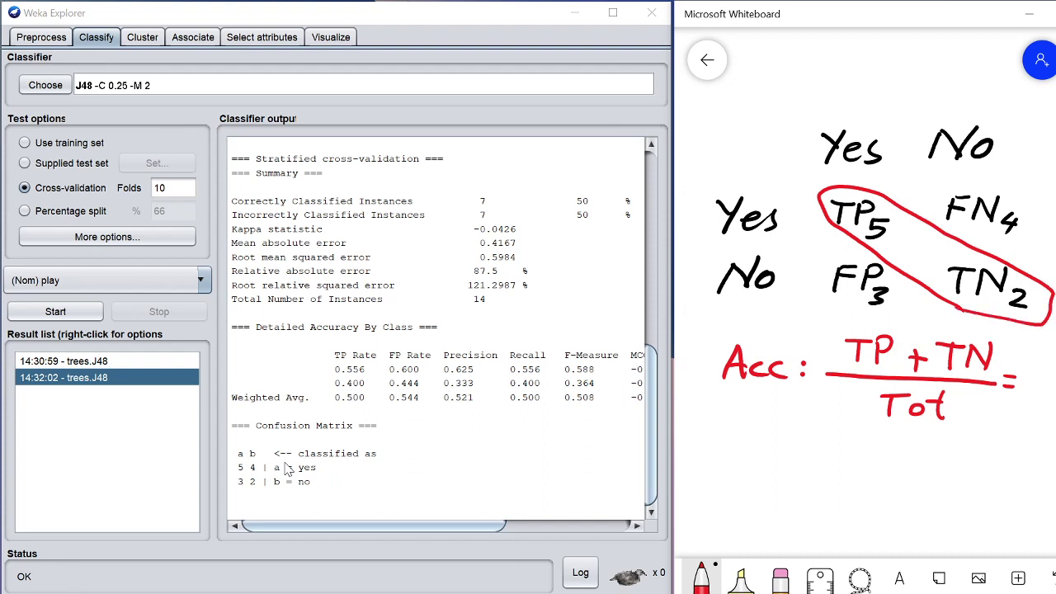
pyautogui.moveTo(1032, 353)
pyautogui.mouseDown()
pyautogui.moveTo(1031, 368)
pyautogui.moveTo(1055, 346)
pyautogui.moveTo(1028, 373)
pyautogui.moveTo(1052, 411)
pyautogui.mouseUp()
# Step: Write the accuracy calculation 7/14 = 50% in red below the formula
pyautogui.moveTo(783, 456); pyautogui.dragTo(793, 484)
pyautogui.moveTo(780, 469)
pyautogui.mouseDown()
pyautogui.moveTo(809, 468)
pyautogui.moveTo(827, 474)
pyautogui.moveTo(765, 513)
pyautogui.moveTo(802, 518)
pyautogui.mouseUp()
pyautogui.moveTo(817, 497)
pyautogui.mouseDown()
pyautogui.moveTo(831, 510)
pyautogui.moveTo(828, 525)
pyautogui.mouseUp()
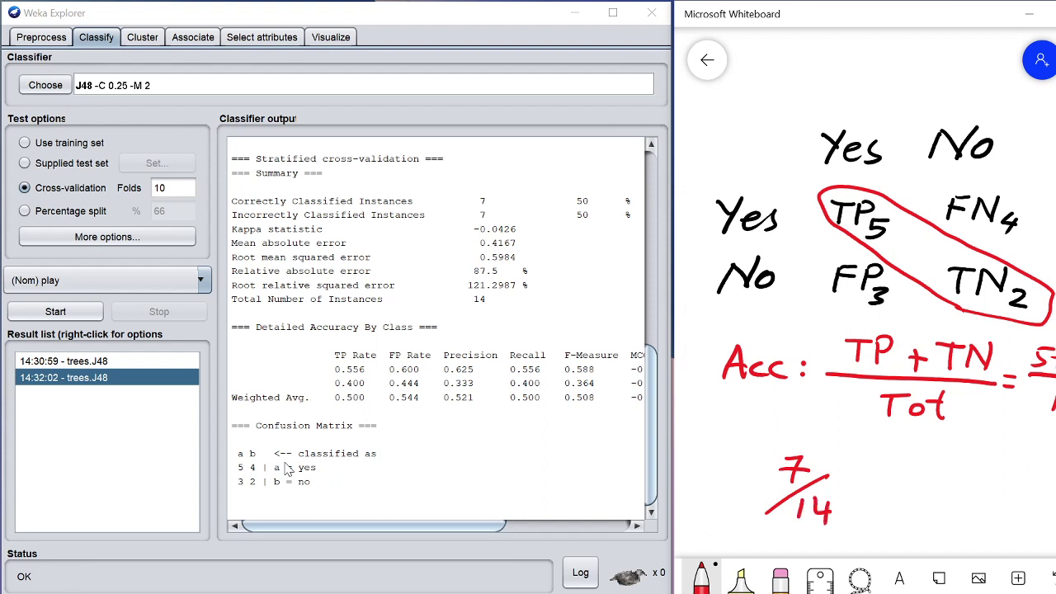
pyautogui.moveTo(882, 471); pyautogui.dragTo(882, 495)
pyautogui.moveTo(880, 469)
pyautogui.mouseDown()
pyautogui.moveTo(915, 470)
pyautogui.moveTo(939, 496)
pyautogui.mouseUp()
pyautogui.moveTo(949, 494); pyautogui.dragTo(952, 500)
pyautogui.moveTo(849, 473); pyautogui.dragTo(863, 471)
pyautogui.moveTo(846, 483); pyautogui.dragTo(858, 481)
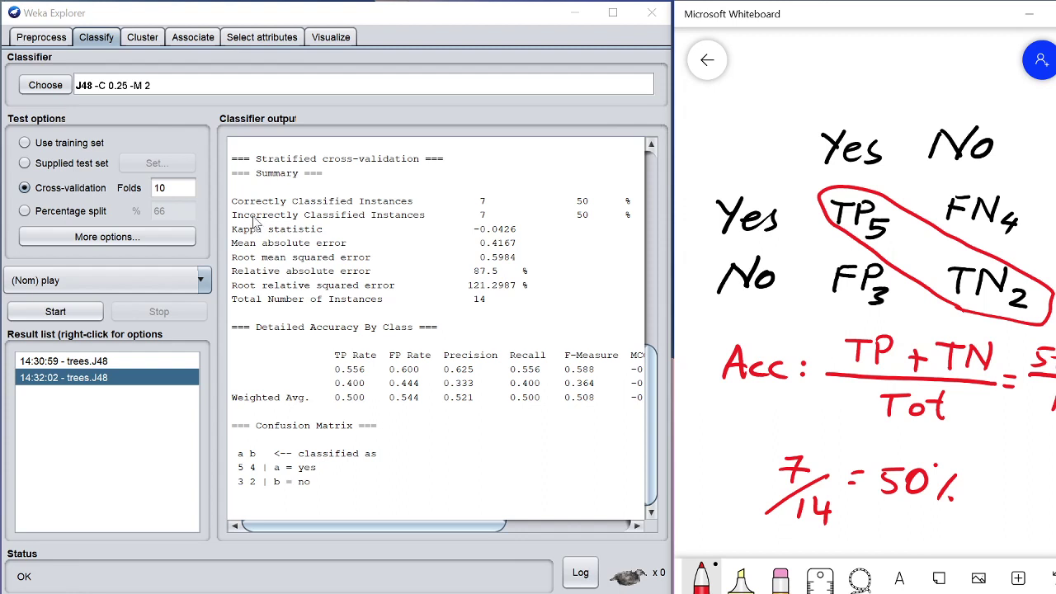
# Step: Highlight the Incorrectly Classified Instances line in the Weka output, and circle the FP 3 and FN 4 counts in red on the whiteboard
pyautogui.moveTo(268, 216); pyautogui.dragTo(582, 221)
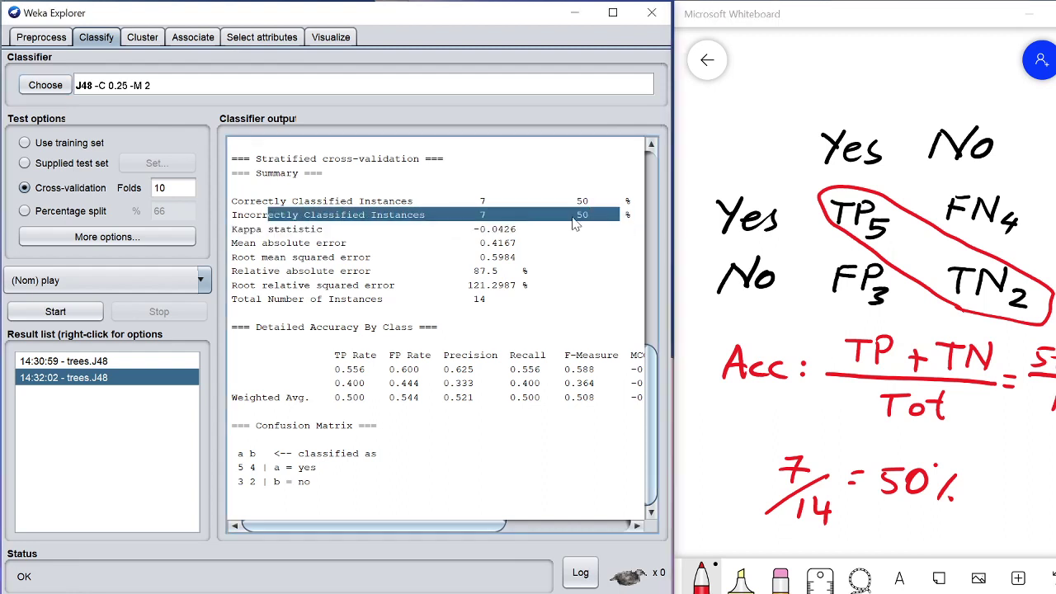
pyautogui.click(565, 219)
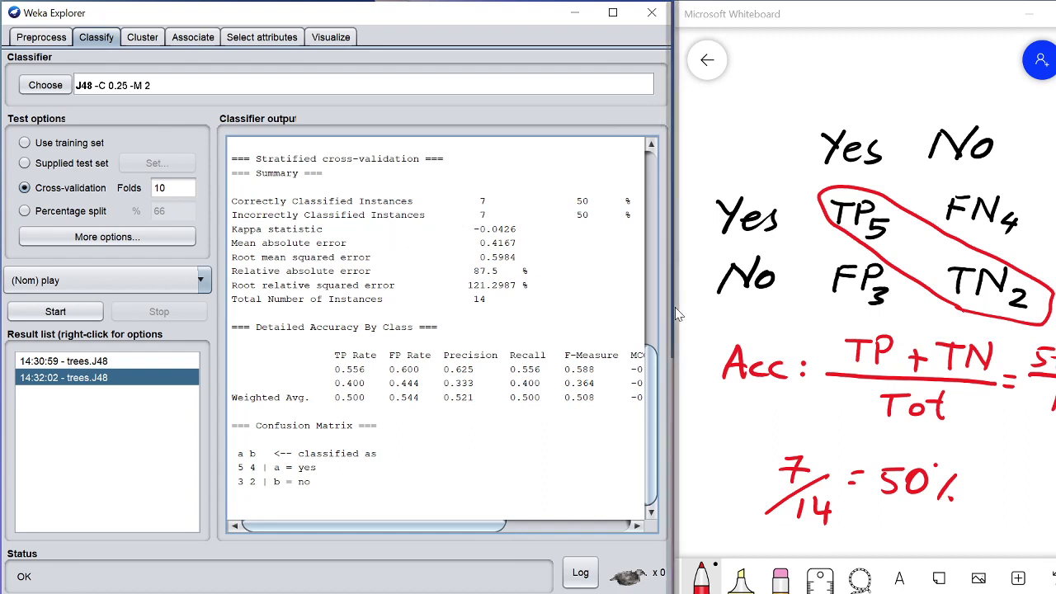
pyautogui.moveTo(899, 282)
pyautogui.mouseDown()
pyautogui.moveTo(859, 312)
pyautogui.moveTo(906, 299)
pyautogui.mouseUp()
pyautogui.moveTo(989, 235); pyautogui.dragTo(1002, 244)
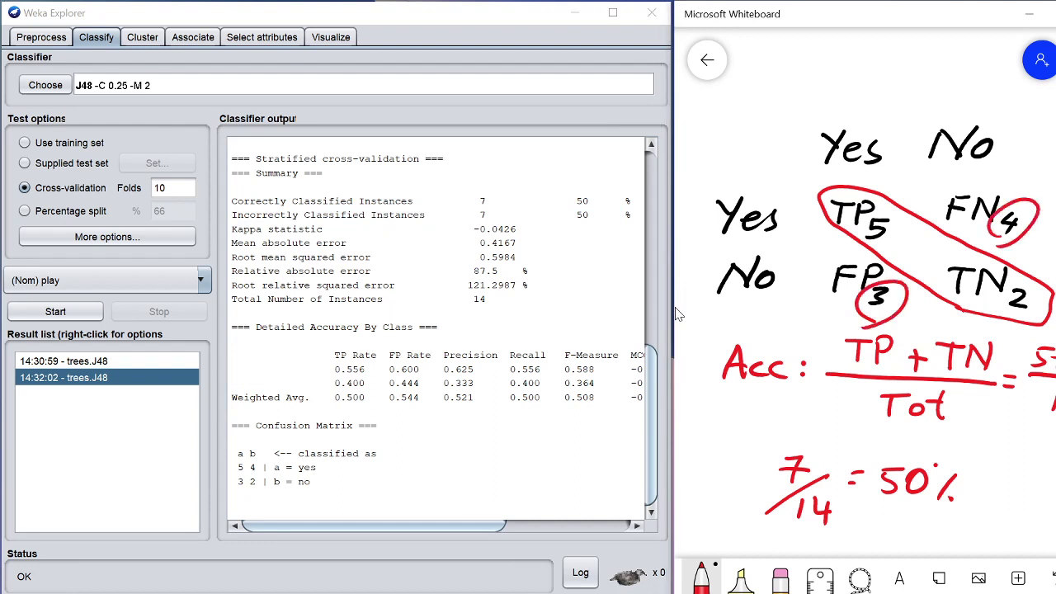